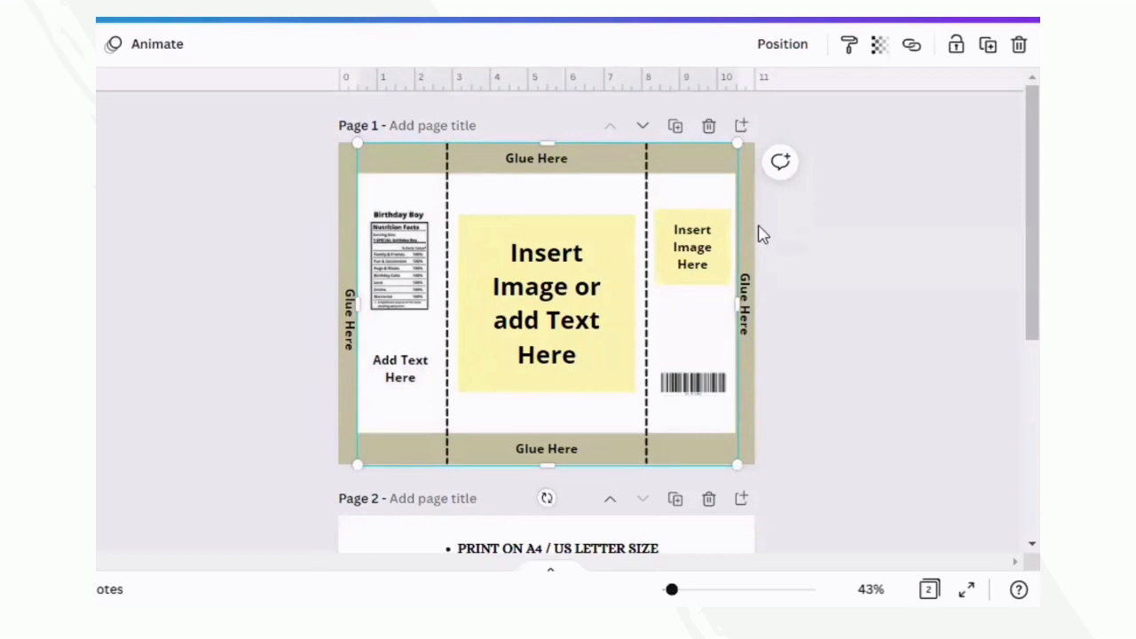
# - Delete the four khaki strips behind the "Glue Here" labels along the edges of page 1
pyautogui.click(786, 256)
pyautogui.click(657, 168)
pyautogui.click(667, 163)
pyautogui.press('Delete')
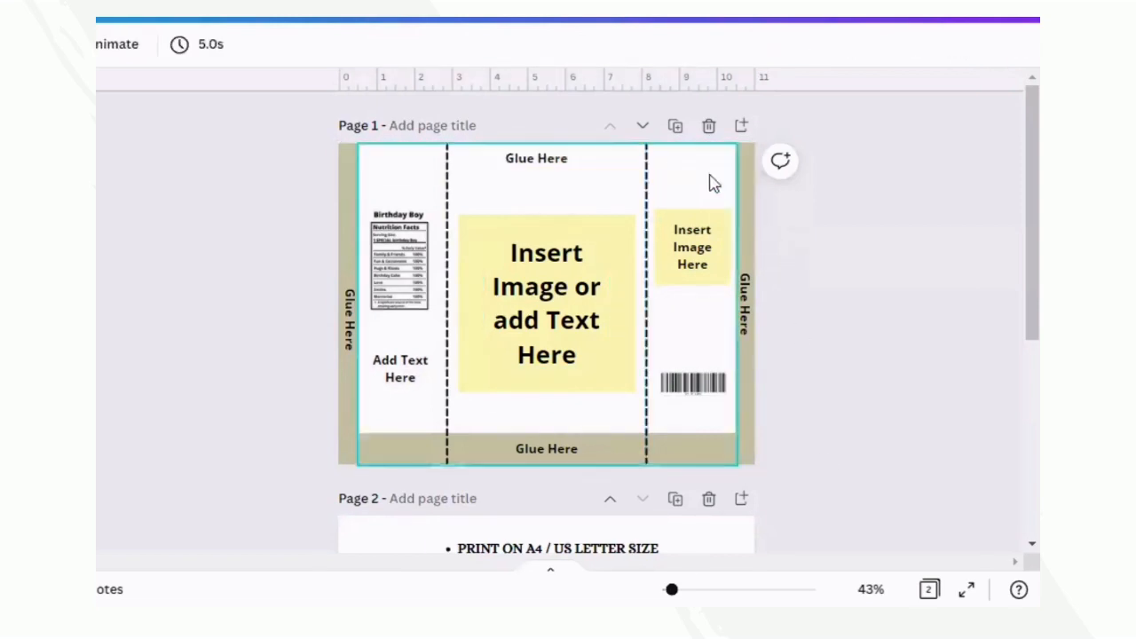
pyautogui.click(345, 208)
pyautogui.press('Delete')
pyautogui.click(412, 442)
pyautogui.press('Delete')
pyautogui.click(752, 375)
pyautogui.press('Delete')
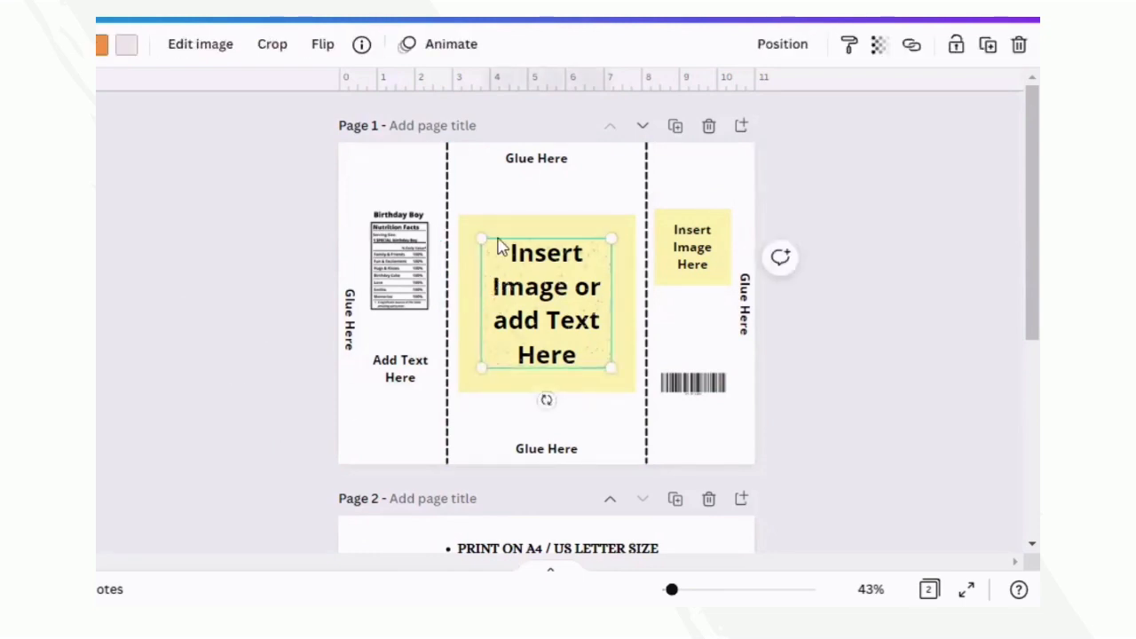
# - Enlarge the confetti pattern image so that it covers all of page 1
pyautogui.moveTo(482, 238); pyautogui.dragTo(358, 149)
pyautogui.moveTo(493, 194); pyautogui.dragTo(458, 202)
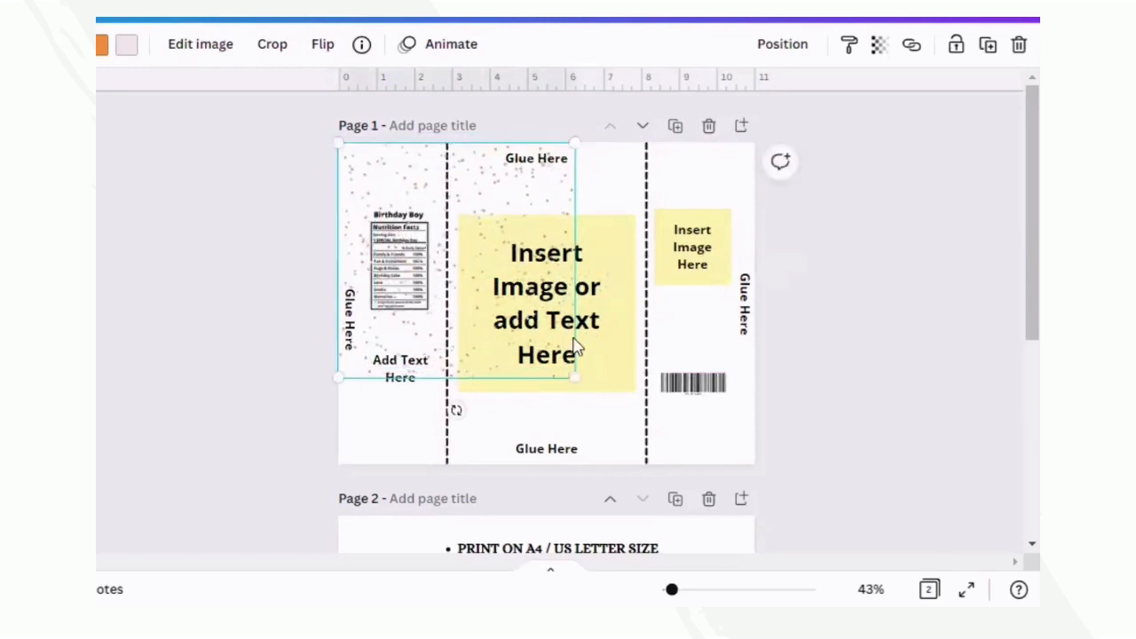
pyautogui.moveTo(575, 377); pyautogui.dragTo(802, 507)
pyautogui.click(790, 343)
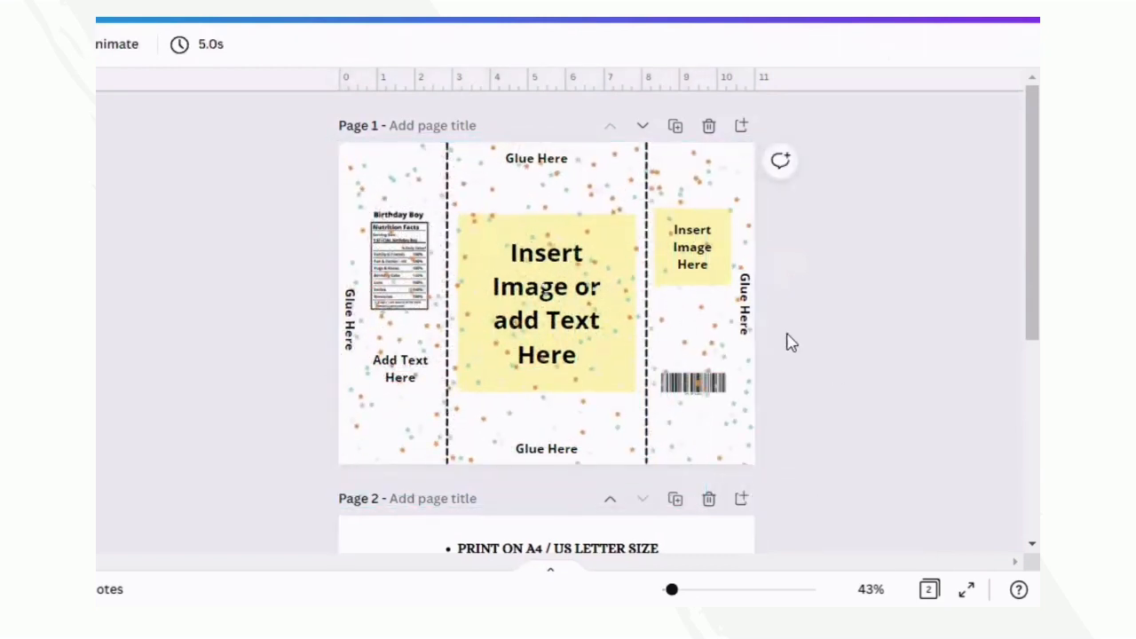
# - Send the confetti pattern to the back, and bring it one level forward above the white background
pyautogui.click(746, 337)
pyautogui.click(782, 43)
pyautogui.click(689, 142)
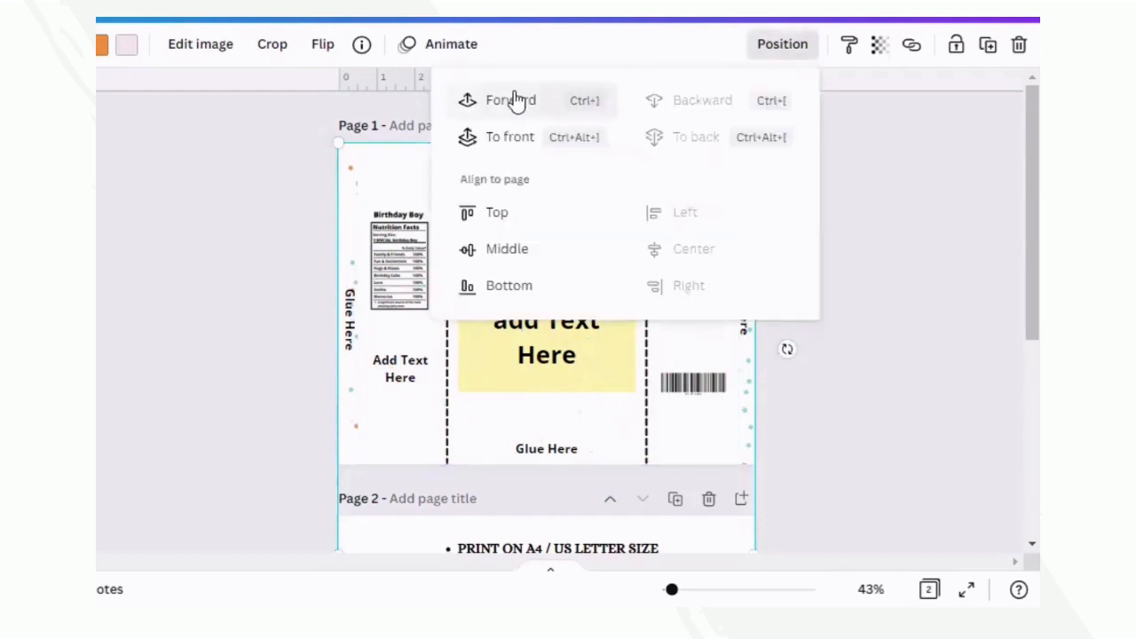
pyautogui.click(513, 96)
pyautogui.click(912, 336)
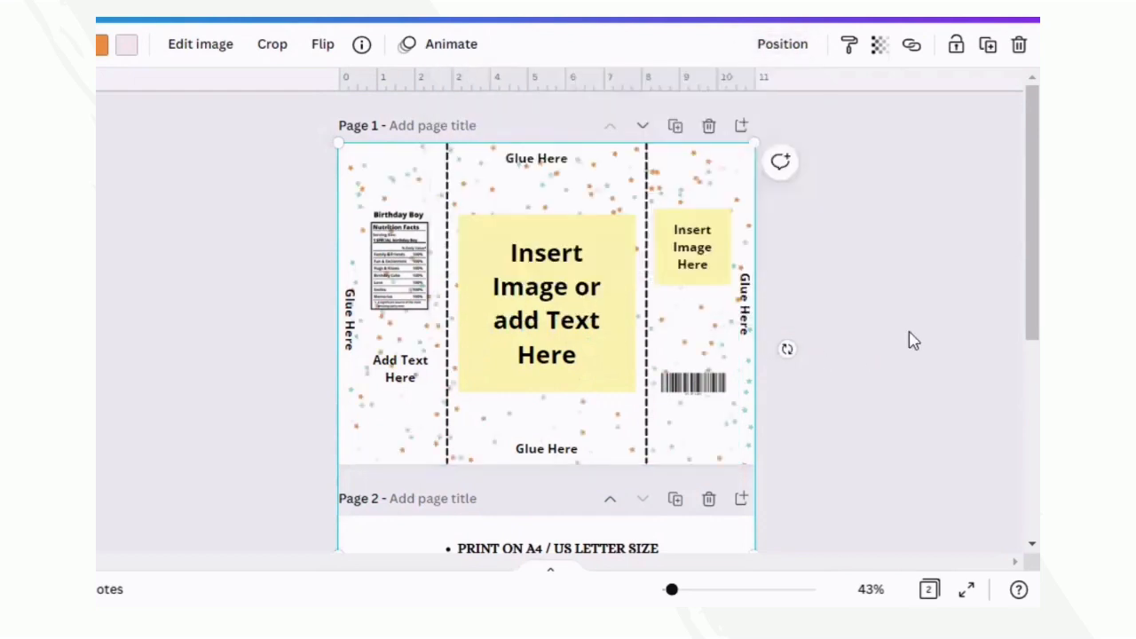
pyautogui.click(645, 184)
pyautogui.click(985, 47)
pyautogui.click(447, 195)
pyautogui.click(984, 46)
pyautogui.click(898, 238)
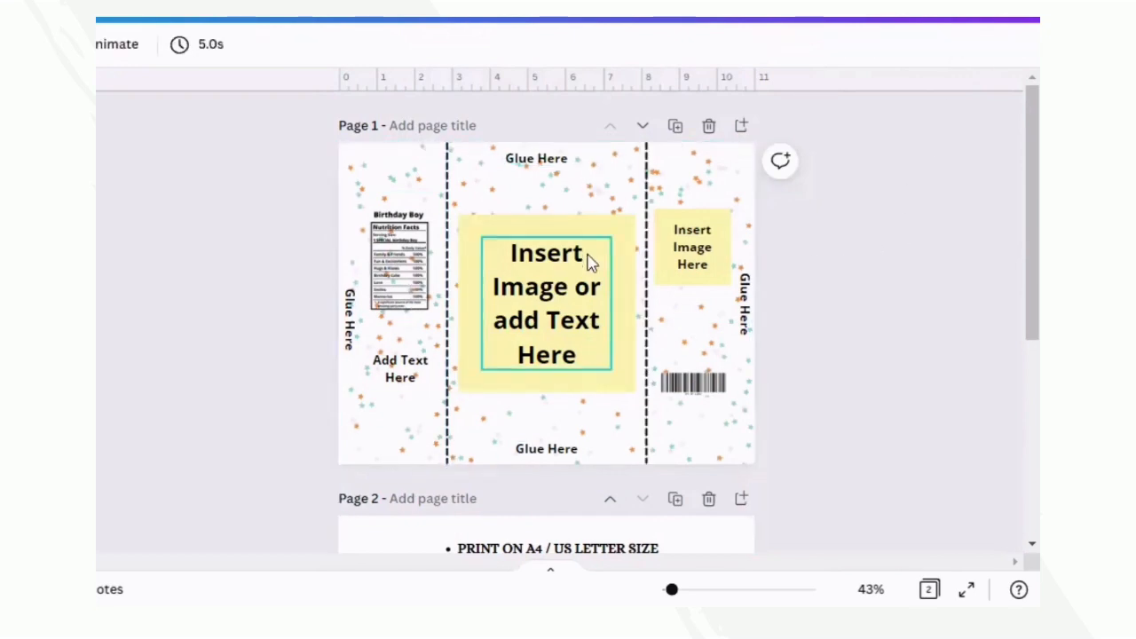
# - Delete the large yellow square in the center panel and move its placeholder text higher
pyautogui.click(630, 233)
pyautogui.press('Delete')
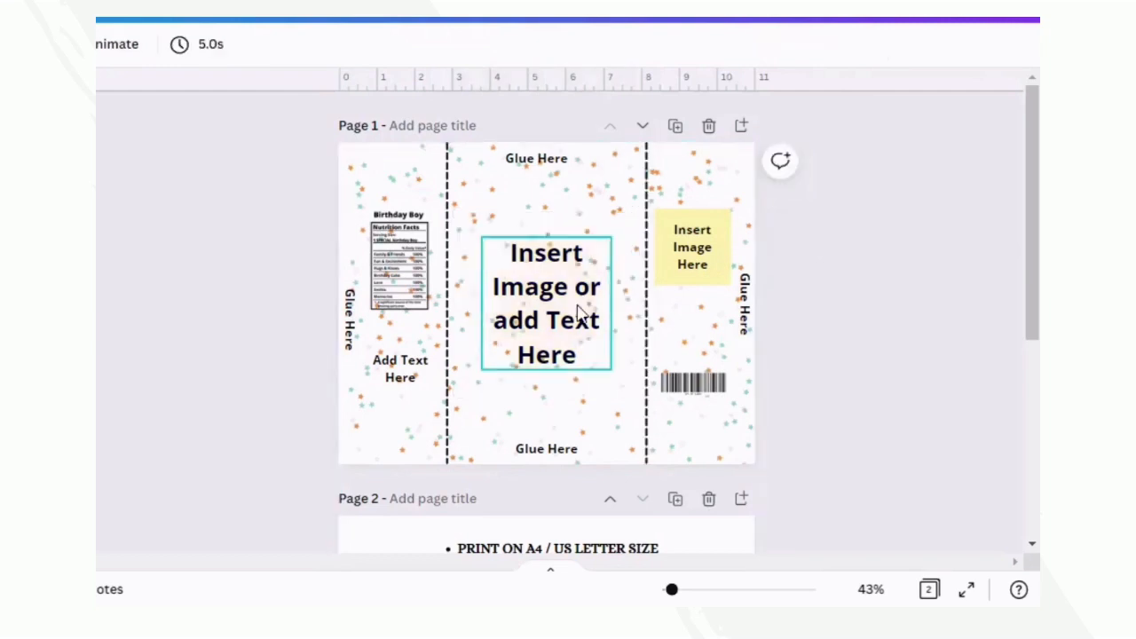
pyautogui.moveTo(535, 299); pyautogui.dragTo(536, 258)
# - Replace the center placeholder text with "Happy Birthday" and curve it into an arch just below the upper "Glue Here" label
pyautogui.doubleClick(538, 282)
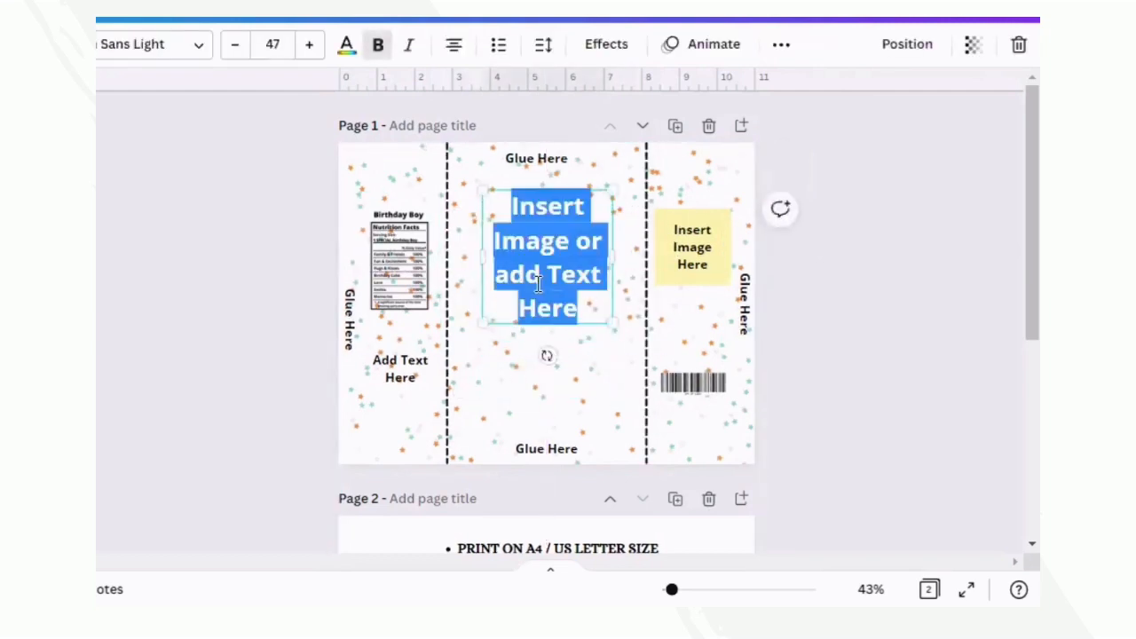
pyautogui.write('Happy Birthday')
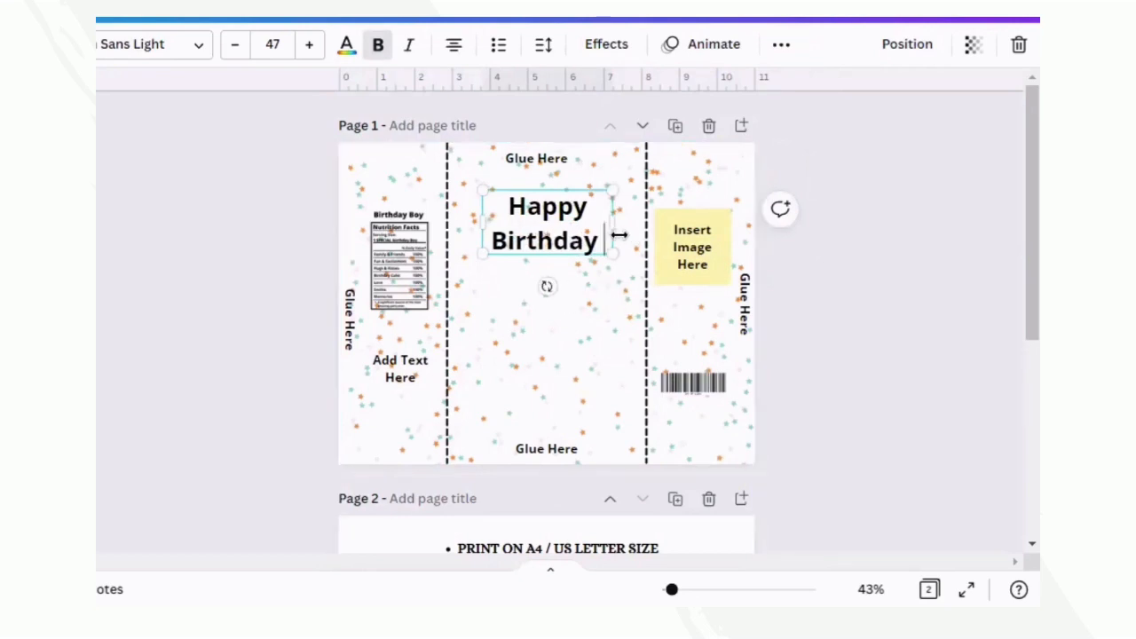
pyautogui.press('BackSpace')
pyautogui.click(601, 45)
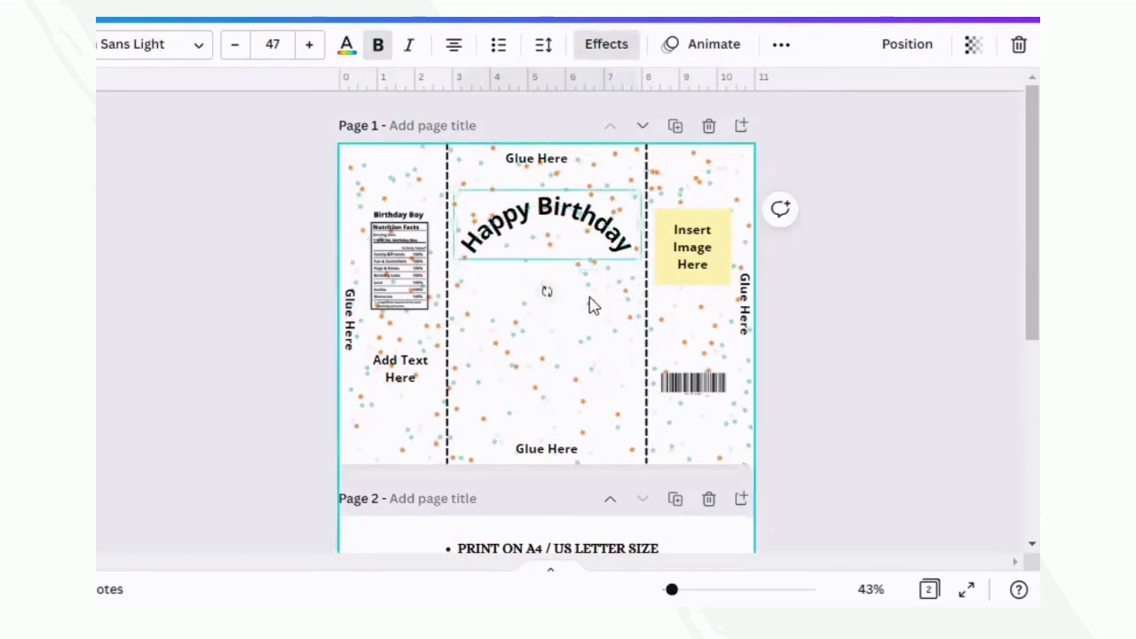
pyautogui.moveTo(575, 225); pyautogui.dragTo(568, 203)
pyautogui.click(865, 211)
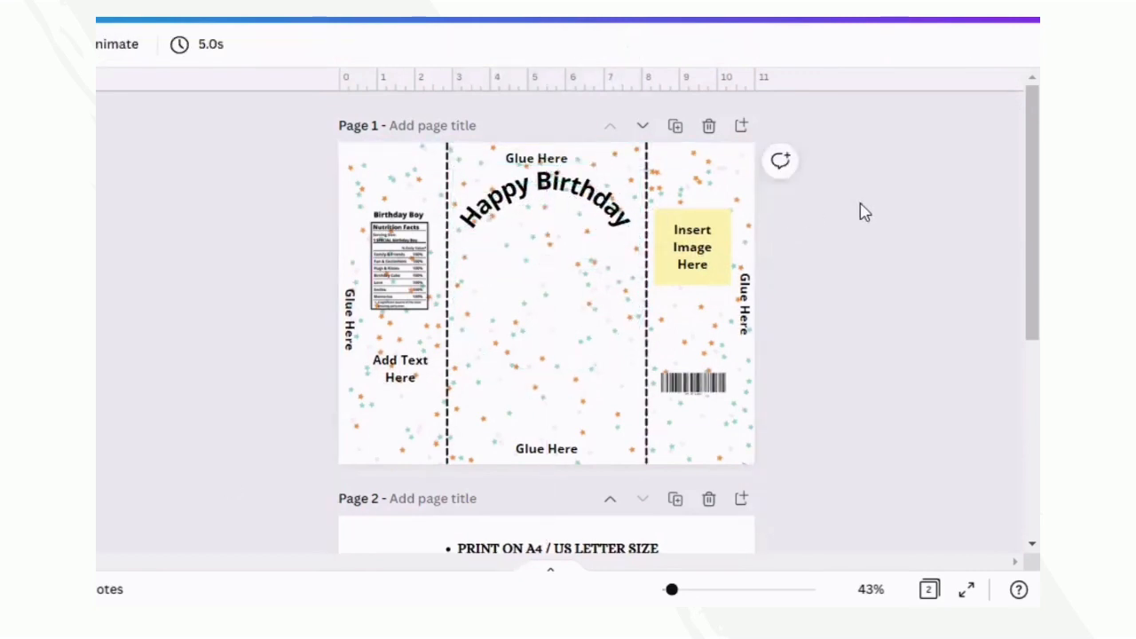
# - Duplicate the arched "Happy Birthday" heading and place the copy directly below the original
pyautogui.click(546, 200)
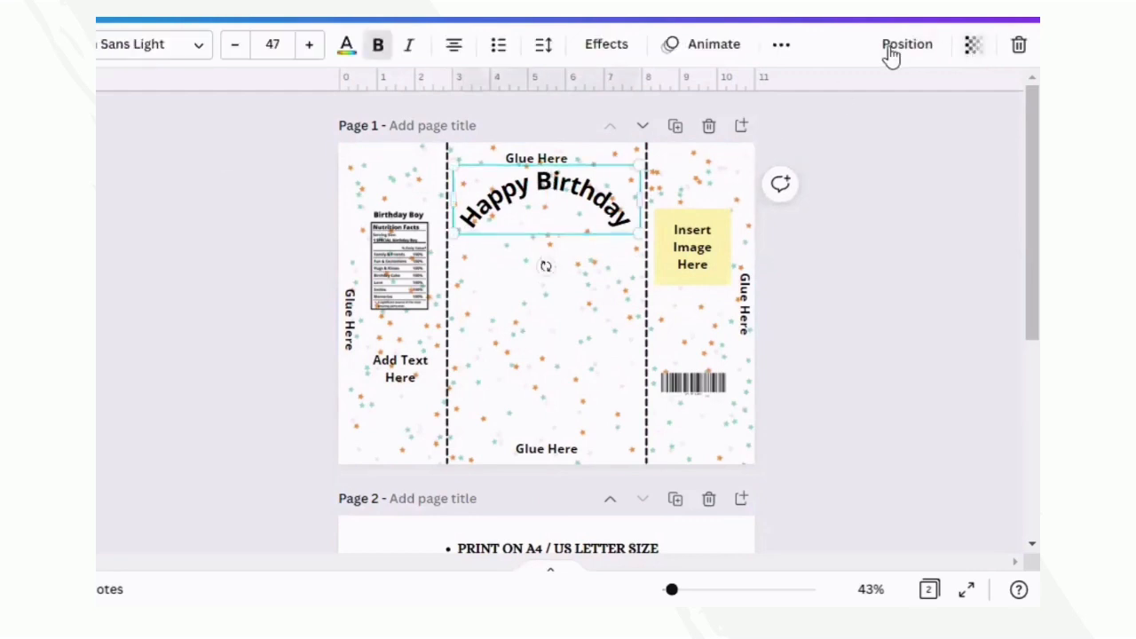
pyautogui.click(781, 46)
pyautogui.click(774, 89)
pyautogui.moveTo(582, 221); pyautogui.dragTo(571, 265)
# - Replace the copied heading's text with the birthday child's first name, correcting its spelling
pyautogui.doubleClick(572, 268)
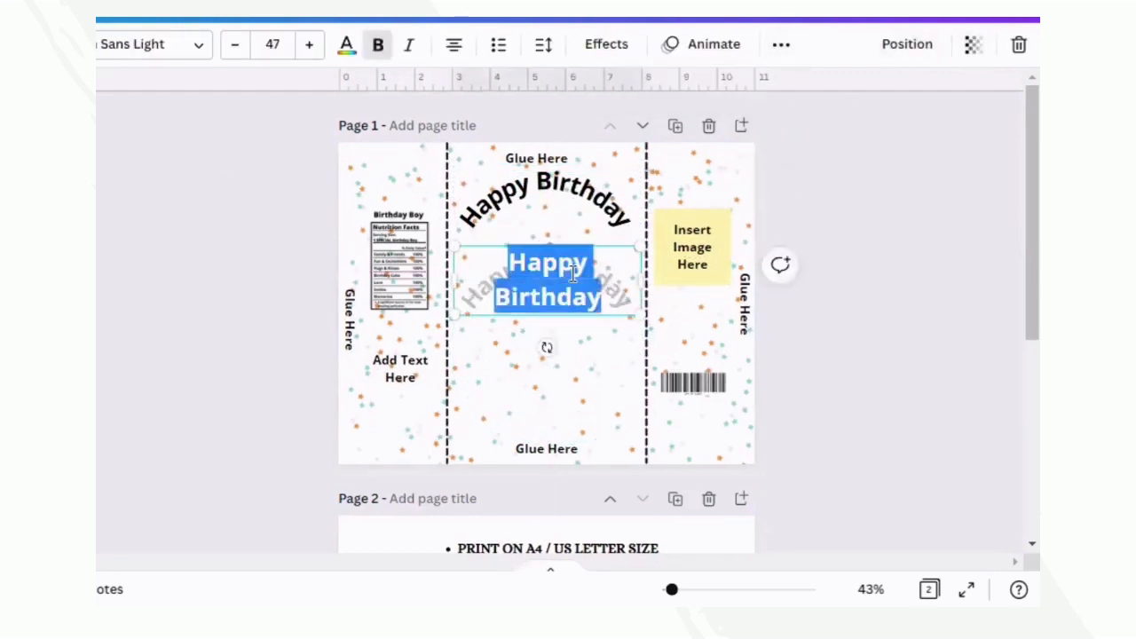
pyautogui.write('Betty')
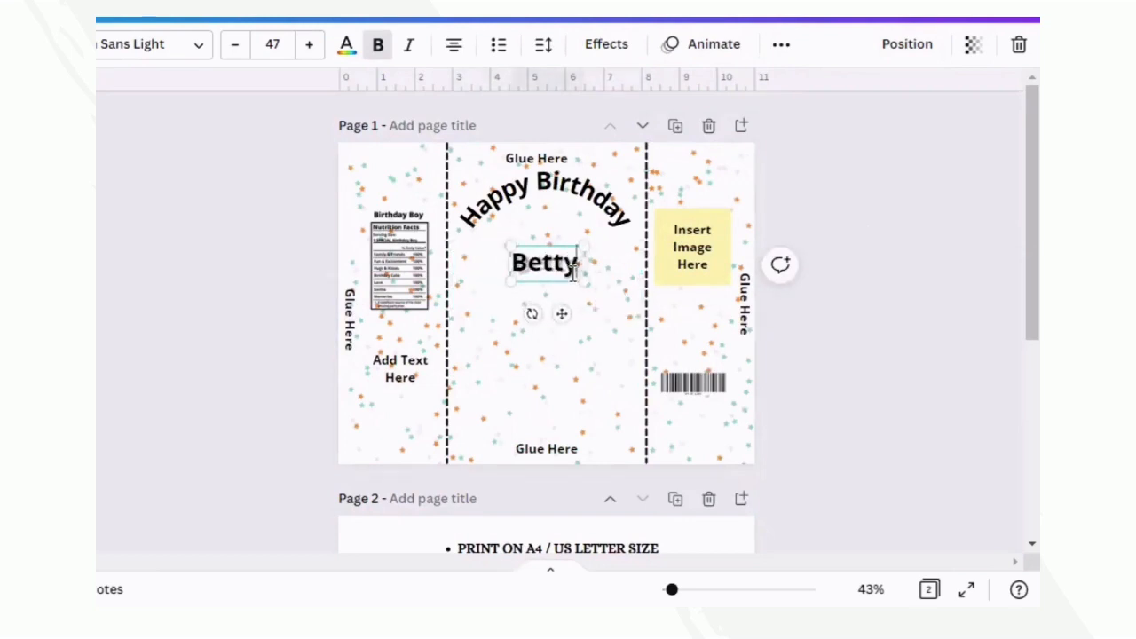
pyautogui.press('BackSpace')
pyautogui.press('BackSpace')
pyautogui.write('hani')
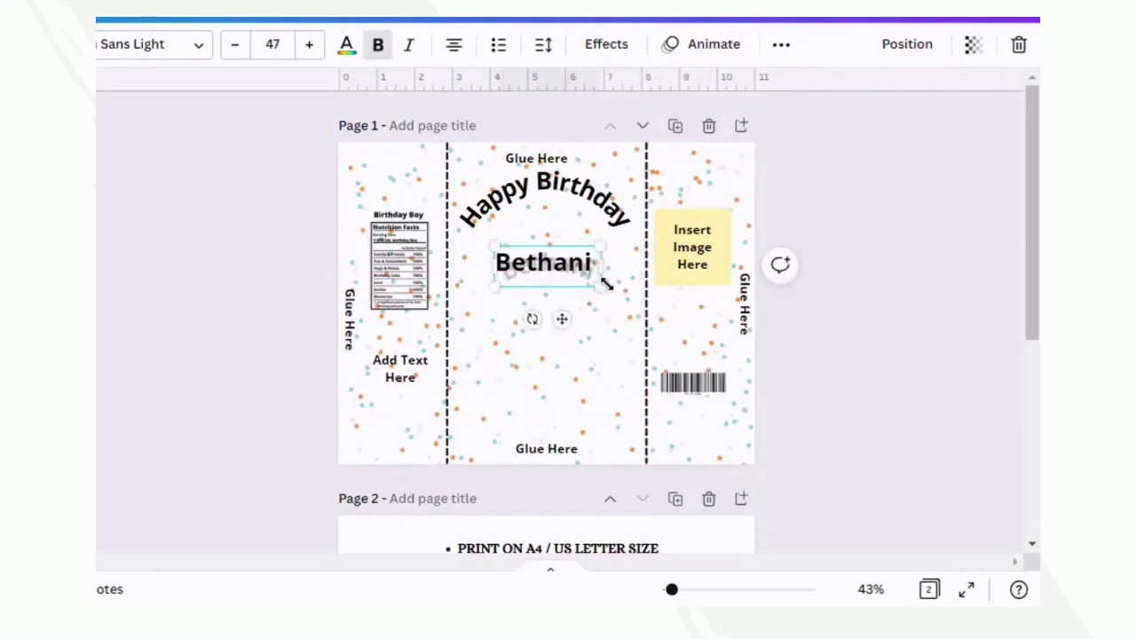
pyautogui.rightClick(563, 260)
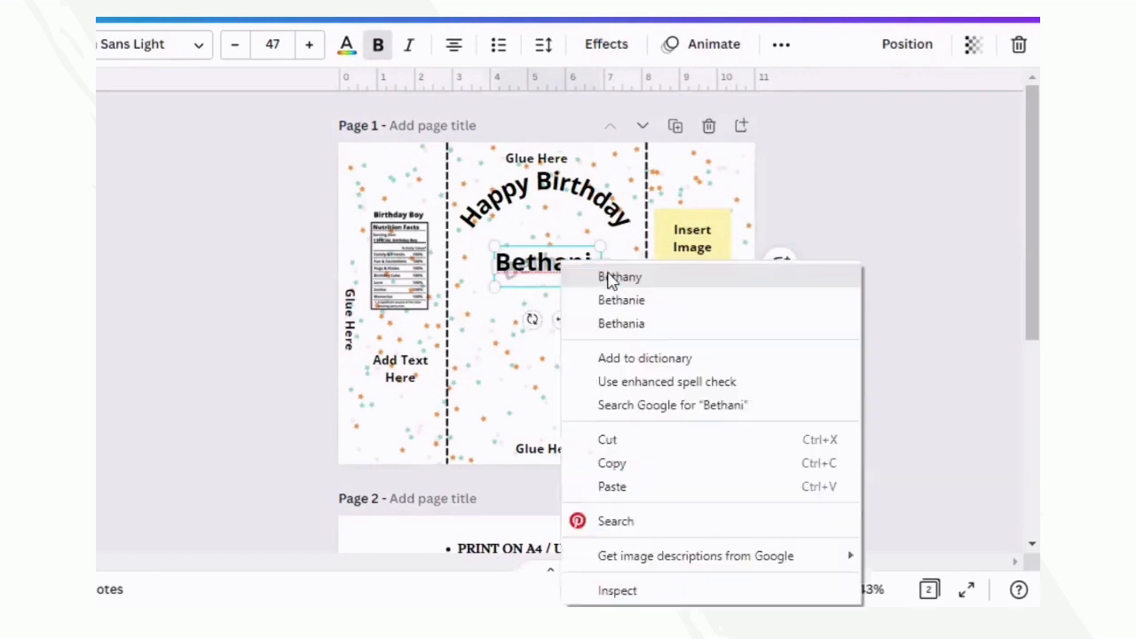
pyautogui.press('Escape')
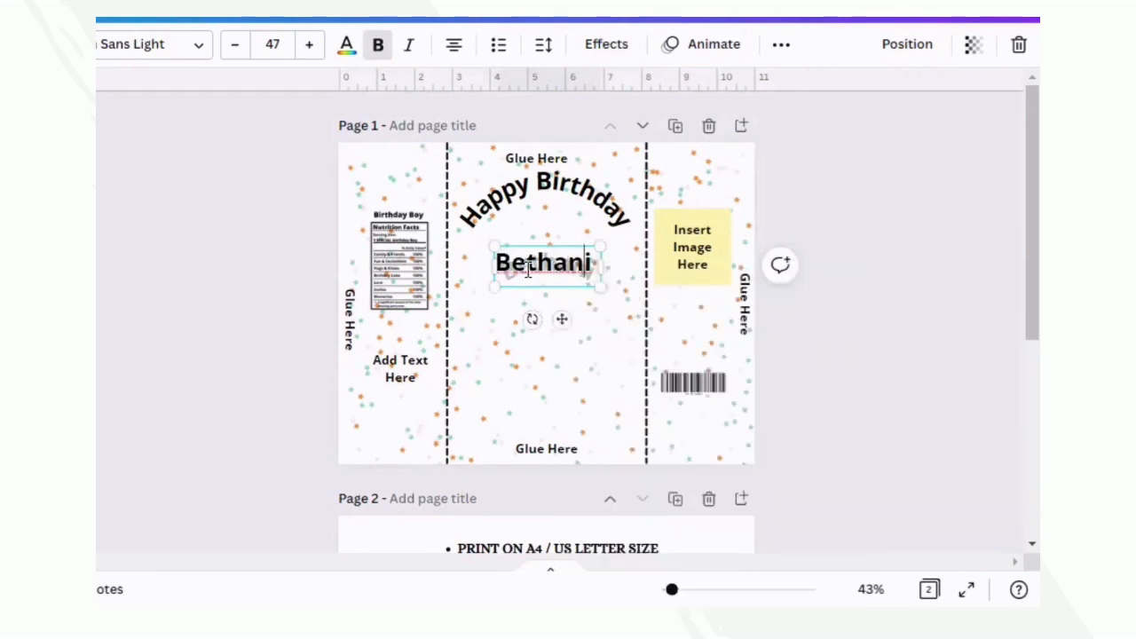
pyautogui.rightClick(581, 265)
pyautogui.press('Escape')
pyautogui.press('BackSpace')
pyautogui.write('y')
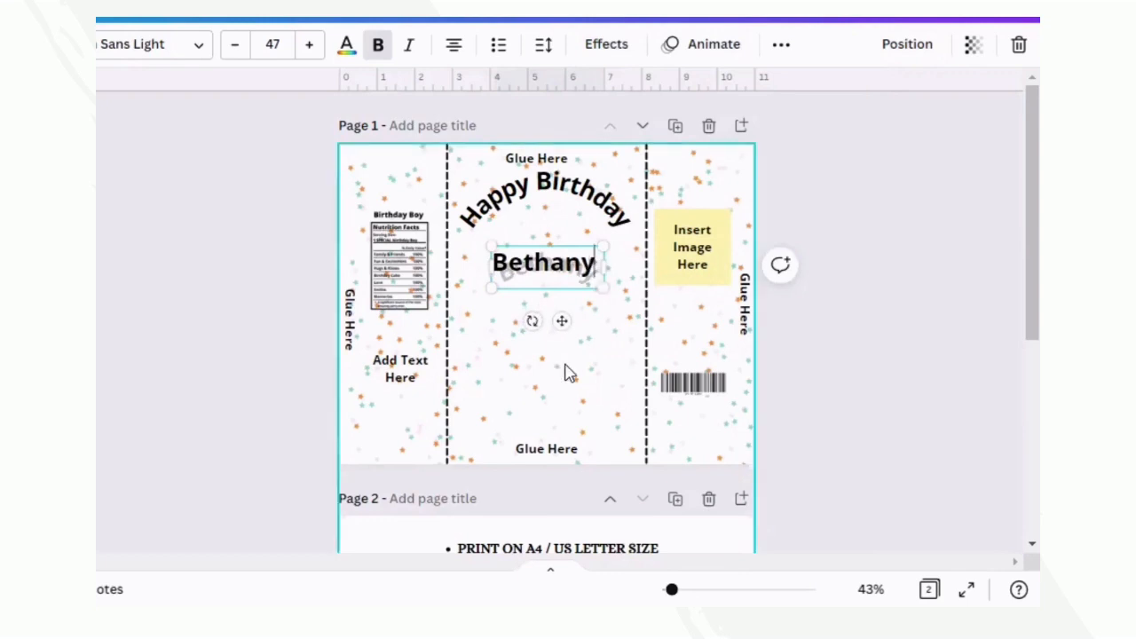
pyautogui.press('Escape')
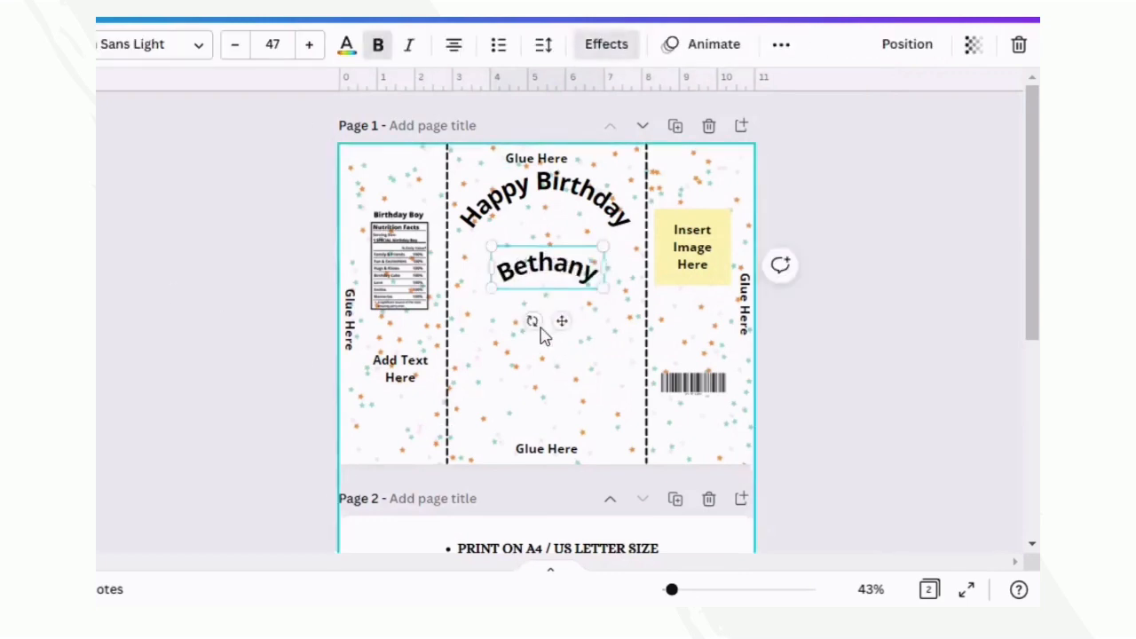
pyautogui.moveTo(558, 322); pyautogui.dragTo(562, 346)
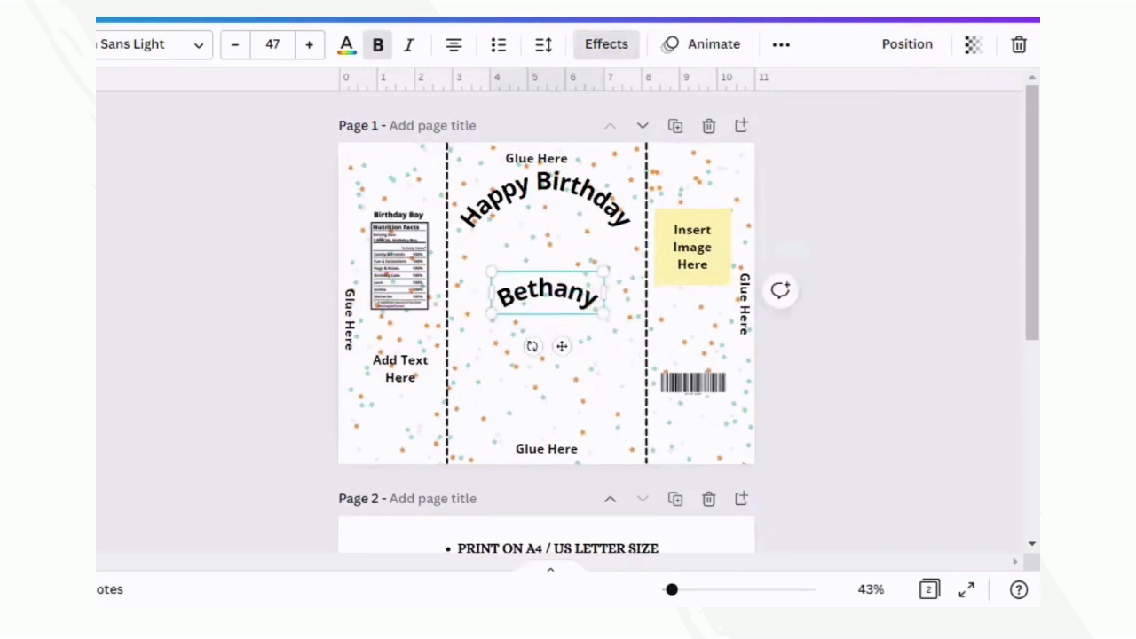
pyautogui.click(568, 302)
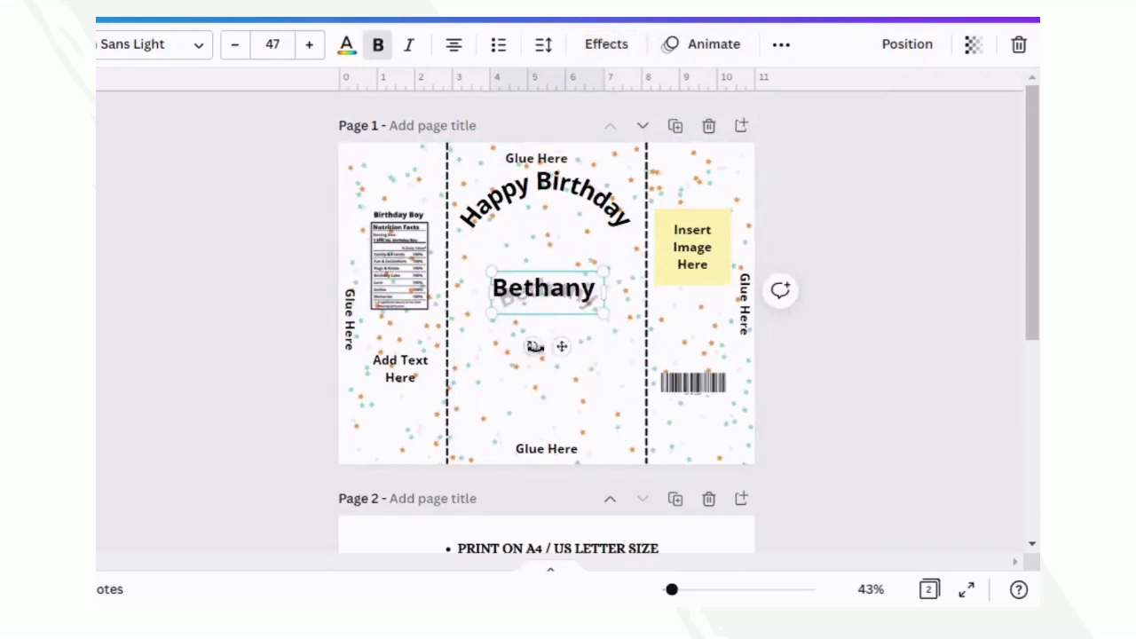
pyautogui.moveTo(558, 346); pyautogui.dragTo(551, 324)
pyautogui.click(302, 311)
# - Remove the curve effect from the child's name and move the straight text slightly lower in the center panel
pyautogui.click(536, 271)
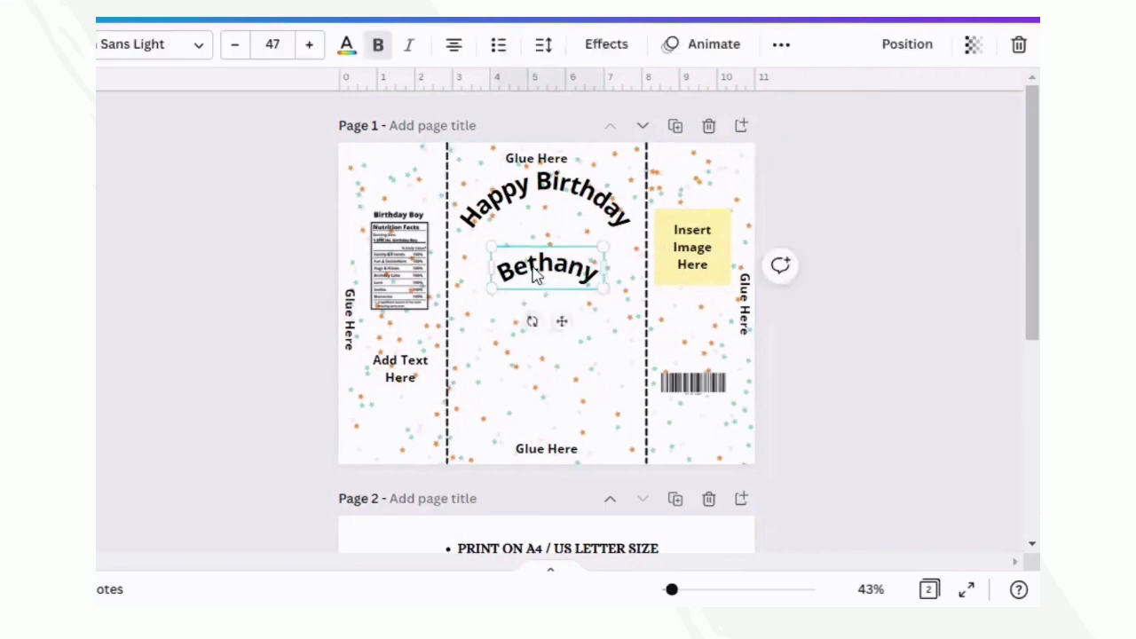
pyautogui.click(611, 51)
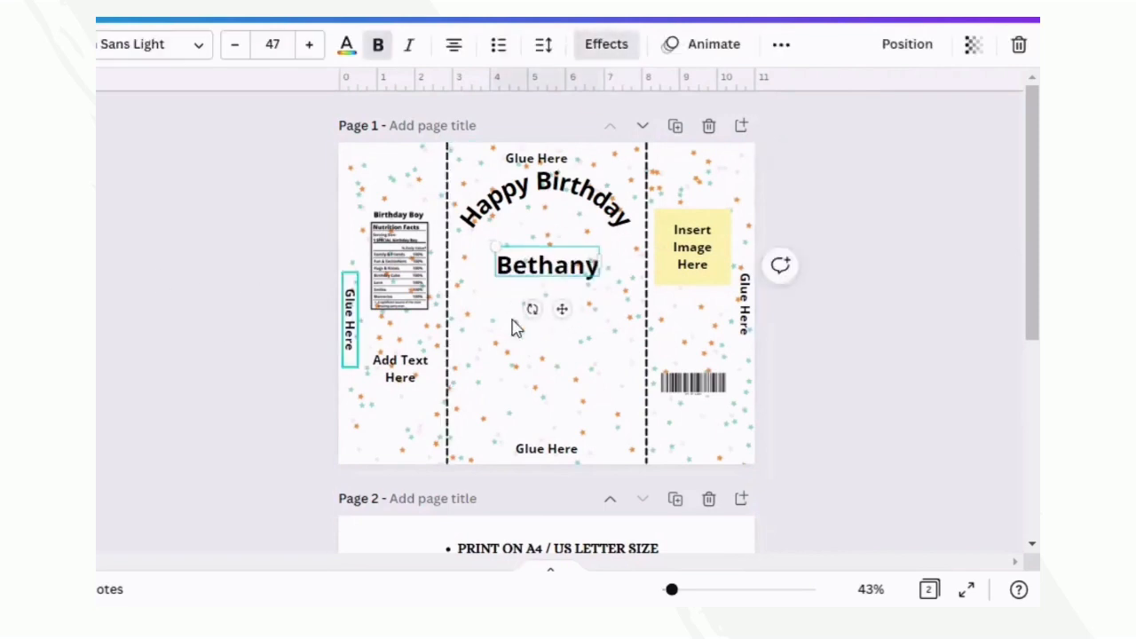
pyautogui.click(568, 391)
pyautogui.click(547, 266)
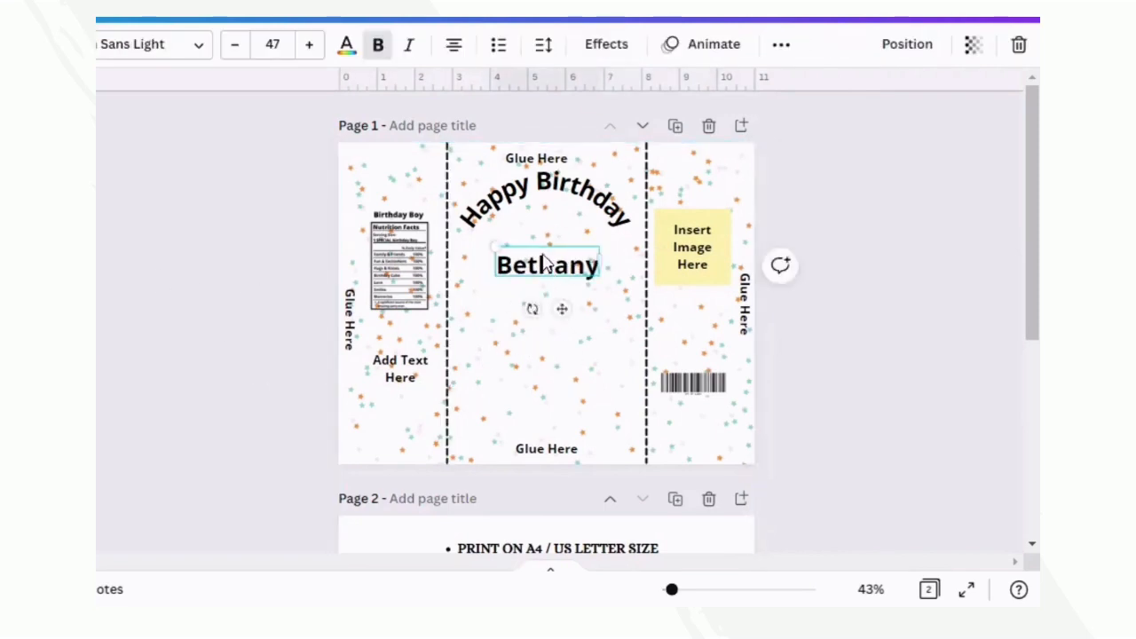
pyautogui.moveTo(542, 254); pyautogui.dragTo(542, 272)
pyautogui.click(284, 302)
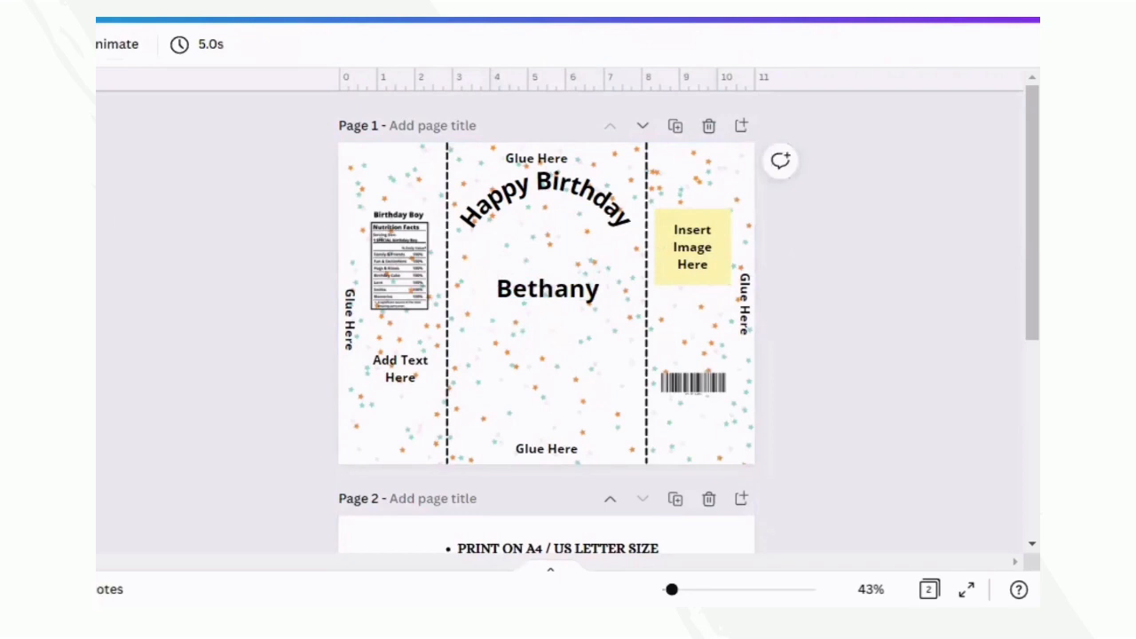
# - Place a small cupcake graphic under the arched "Happy Birthday" heading and position the child's name close beneath it
pyautogui.moveTo(606, 238); pyautogui.dragTo(562, 291)
pyautogui.moveTo(528, 336); pyautogui.dragTo(550, 246)
pyautogui.moveTo(555, 292); pyautogui.dragTo(555, 300)
pyautogui.click(551, 271)
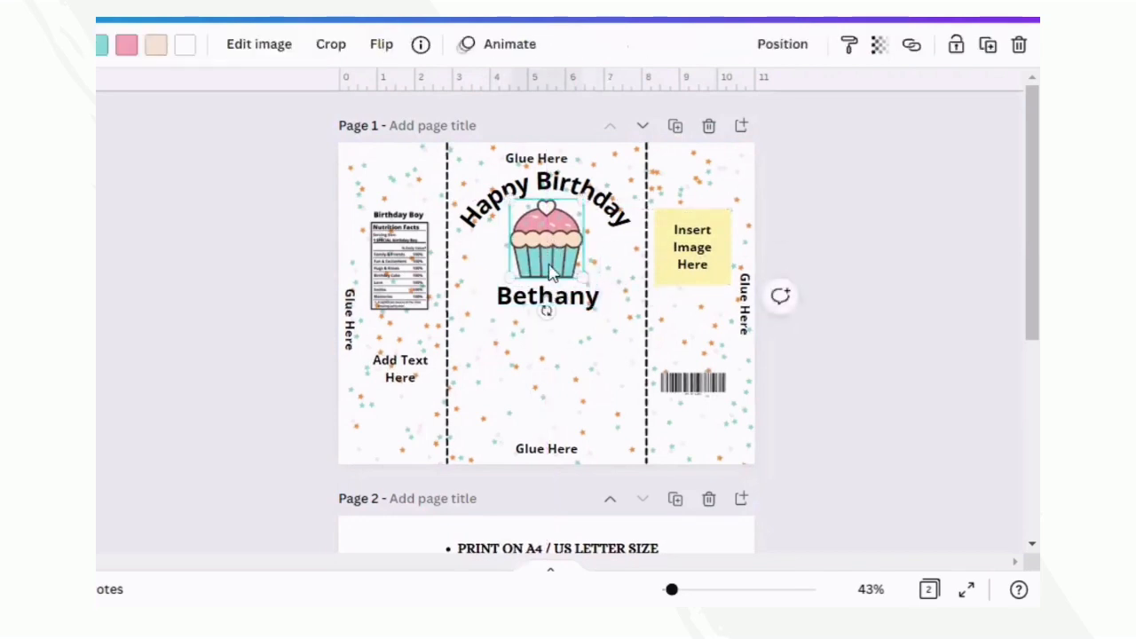
pyautogui.moveTo(584, 199); pyautogui.dragTo(542, 229)
pyautogui.moveTo(548, 304)
pyautogui.mouseDown()
pyautogui.moveTo(550, 284)
pyautogui.moveTo(547, 294)
pyautogui.mouseUp()
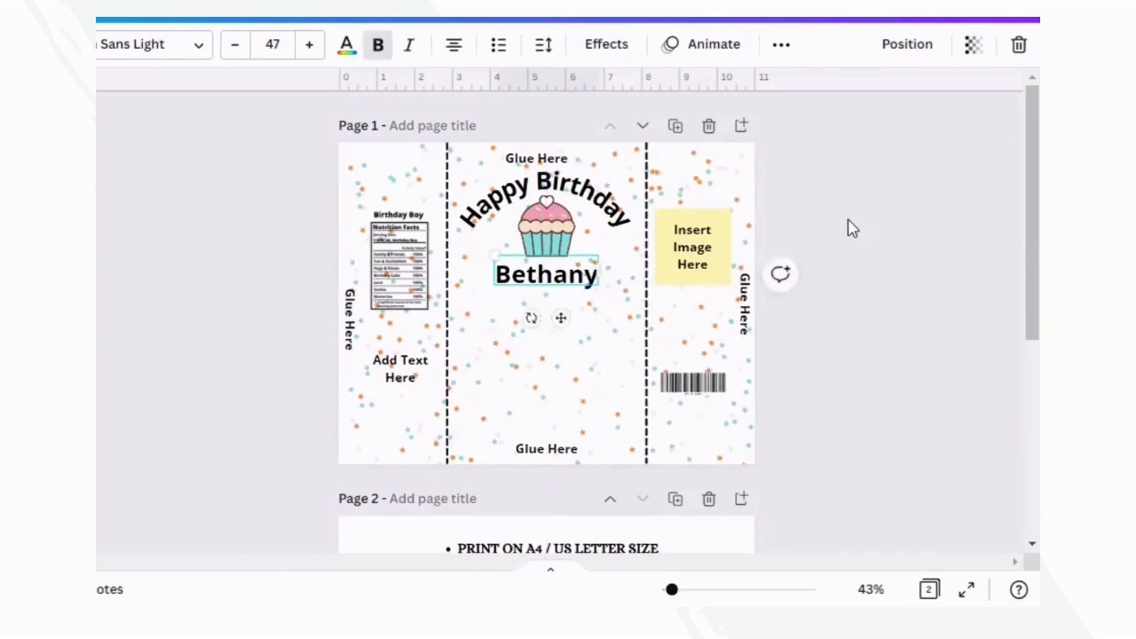
# - Place the red-haired ballerina image below the child's name, enlarging it to fill the space above the lower "Glue Here" label
pyautogui.click(543, 408)
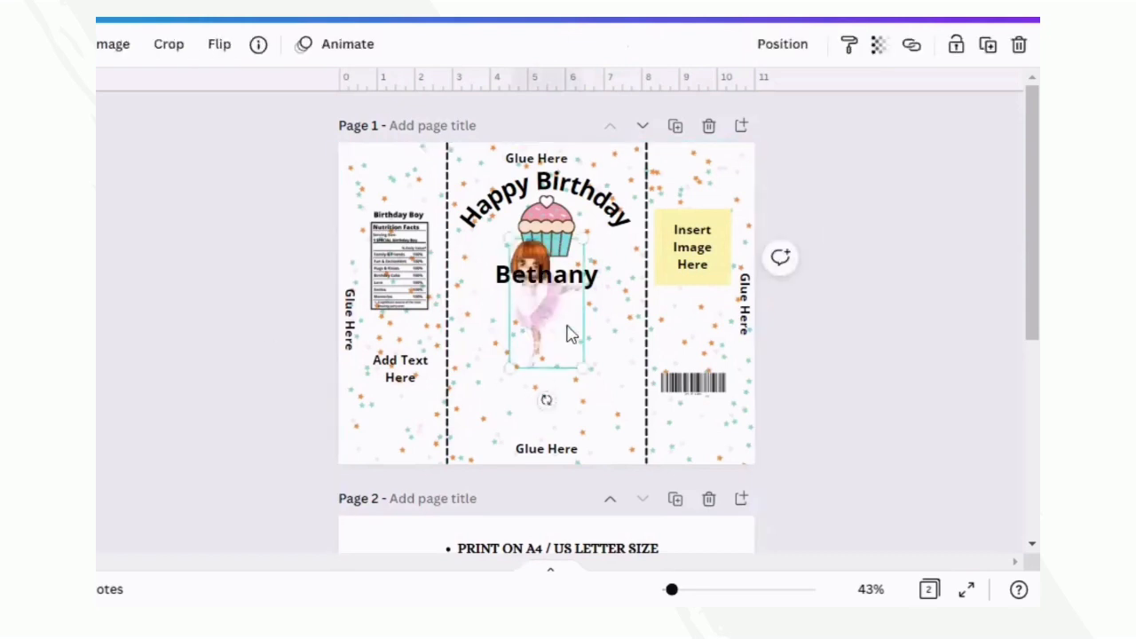
pyautogui.moveTo(566, 325); pyautogui.dragTo(567, 384)
pyautogui.moveTo(585, 304); pyautogui.dragTo(605, 263)
pyautogui.moveTo(578, 355); pyautogui.dragTo(568, 371)
pyautogui.moveTo(591, 450); pyautogui.dragTo(581, 434)
pyautogui.moveTo(556, 384); pyautogui.dragTo(572, 387)
pyautogui.moveTo(603, 292); pyautogui.dragTo(599, 300)
pyautogui.moveTo(559, 371)
pyautogui.mouseDown()
pyautogui.moveTo(545, 371)
pyautogui.moveTo(558, 367)
pyautogui.mouseUp()
pyautogui.click(866, 194)
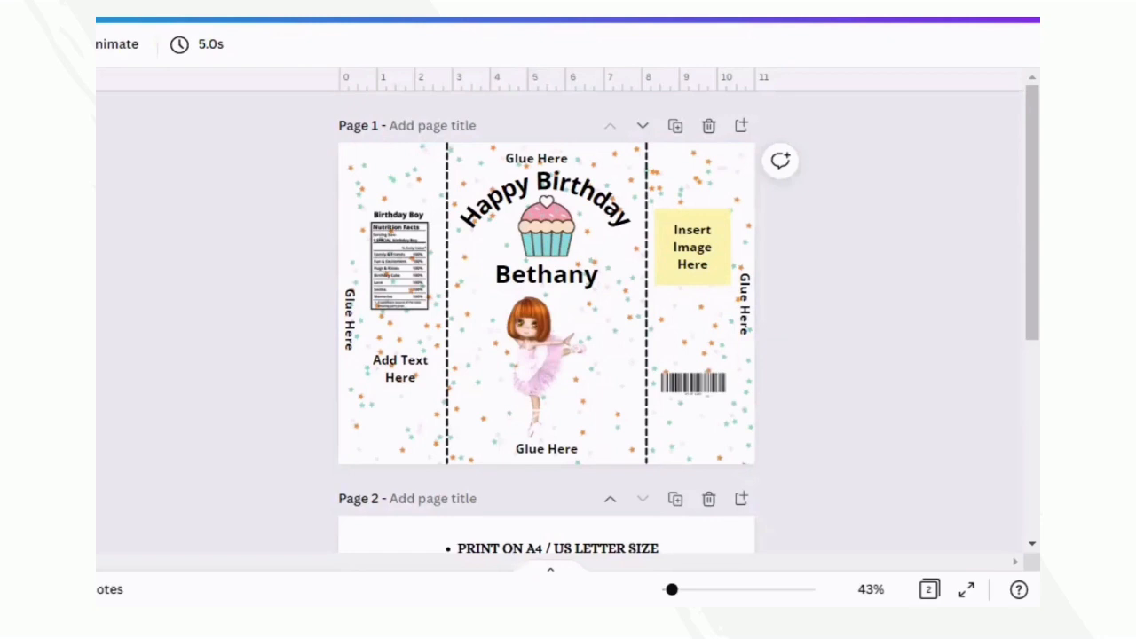
# - Place a bunting banner across the top of both side panels and shift the nutrition facts label down below it
pyautogui.moveTo(602, 288); pyautogui.dragTo(709, 204)
pyautogui.moveTo(571, 182); pyautogui.dragTo(382, 181)
pyautogui.click(988, 45)
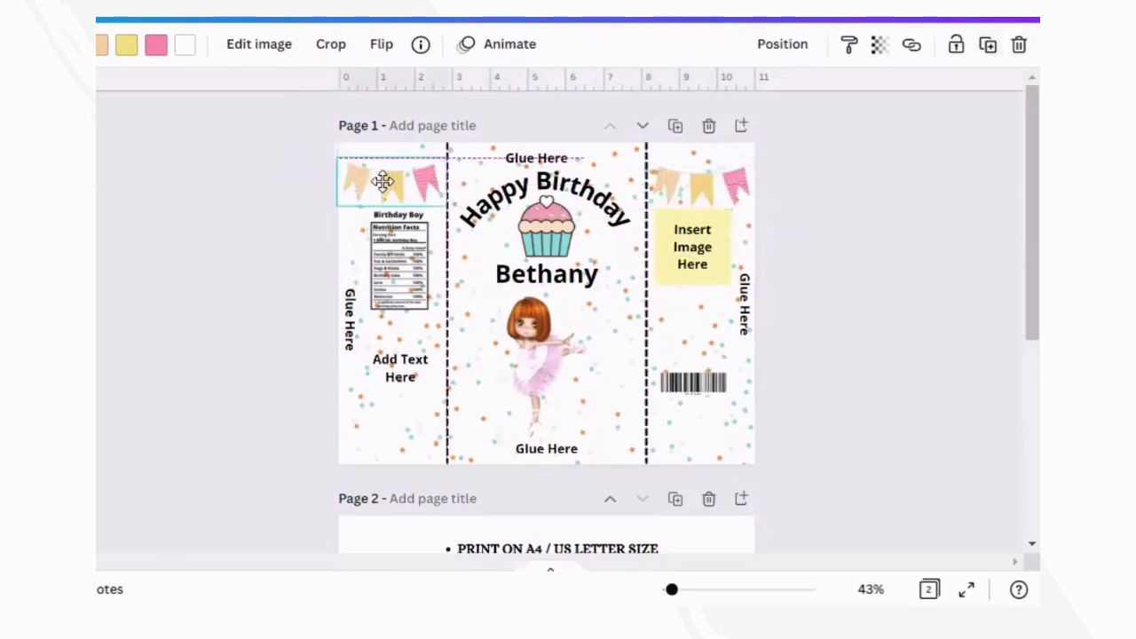
pyautogui.click(236, 198)
pyautogui.moveTo(405, 245); pyautogui.dragTo(409, 258)
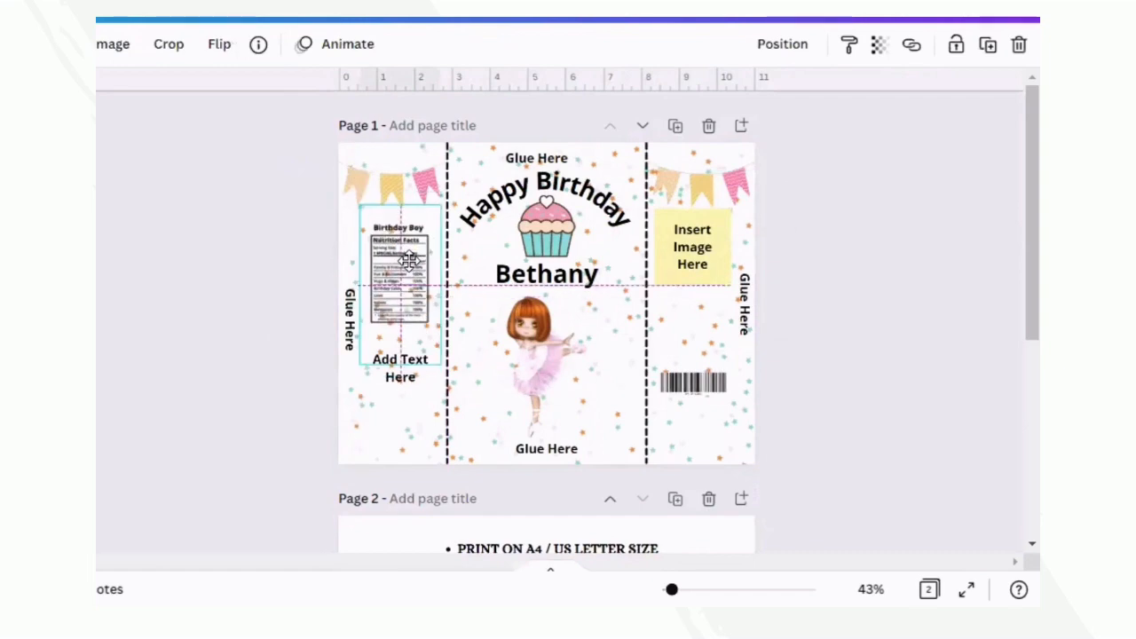
# - Replace the "Add Text Here" placeholder below the nutrition facts with "Thank You for Joining Us"
pyautogui.doubleClick(392, 373)
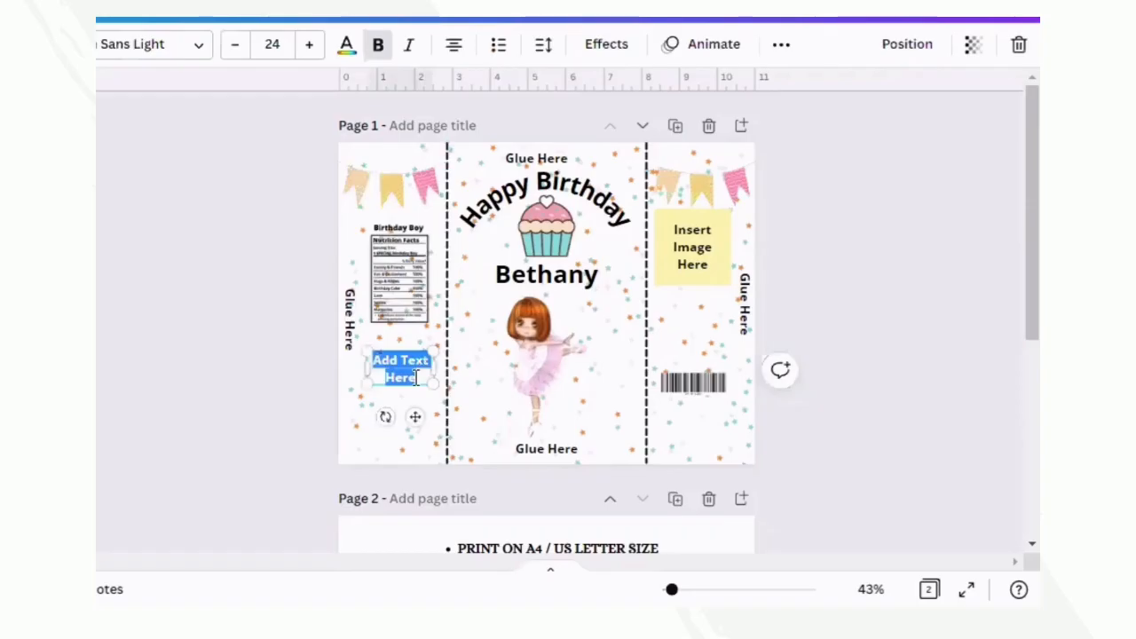
pyautogui.write('Thank Y')
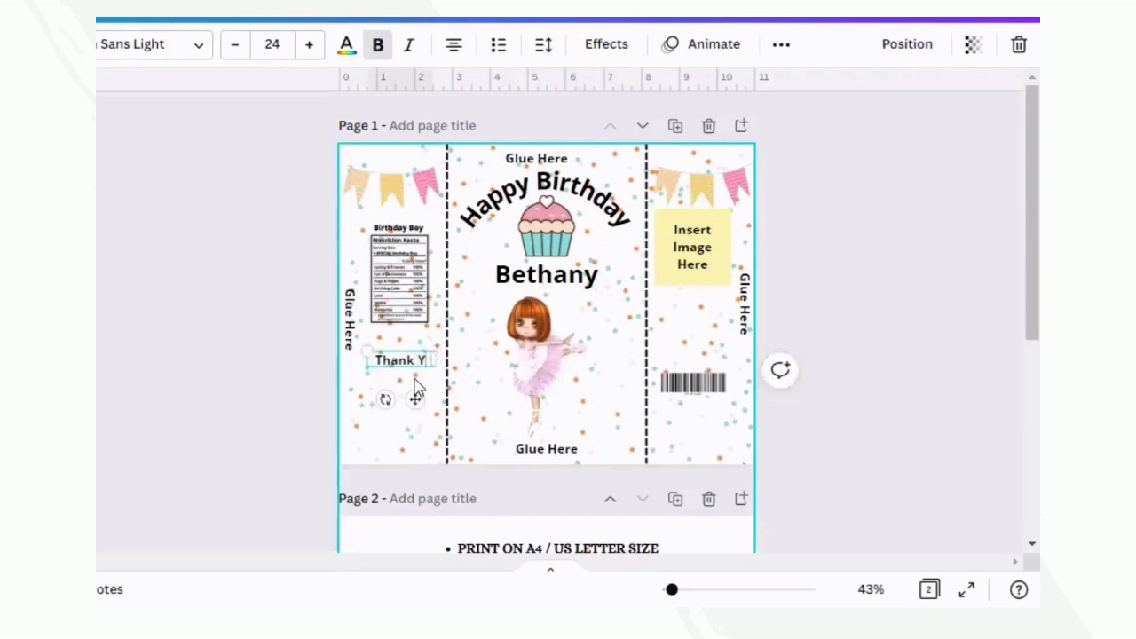
pyautogui.write('ou for Joining Us')
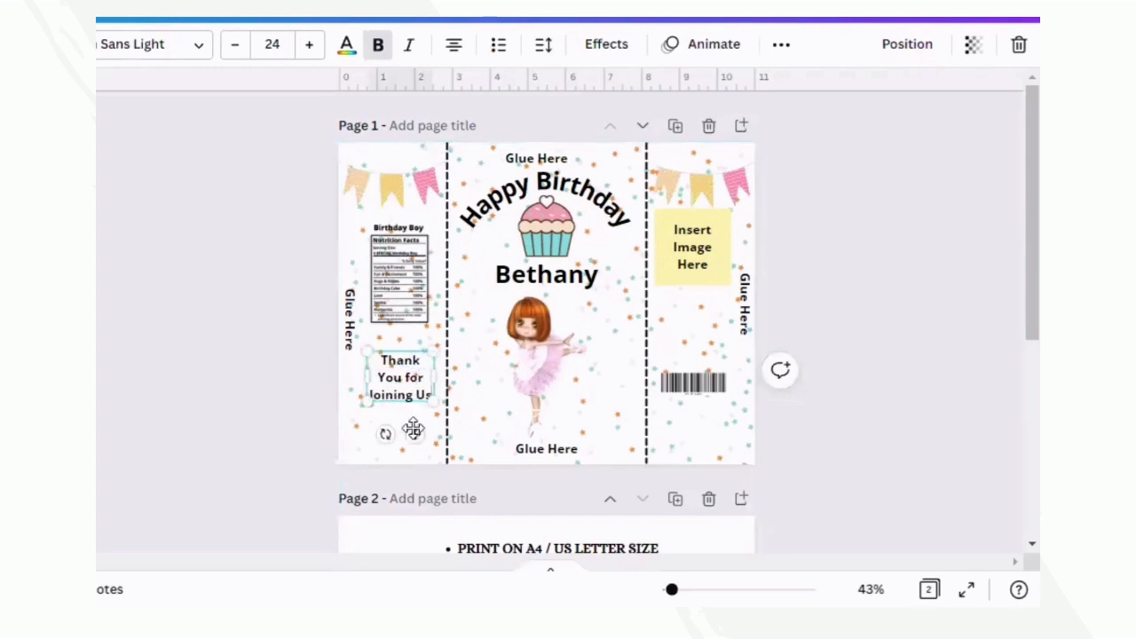
# - Remove the "Insert Image Here" placeholder text and its yellow square from the panel with the barcode
pyautogui.click(879, 295)
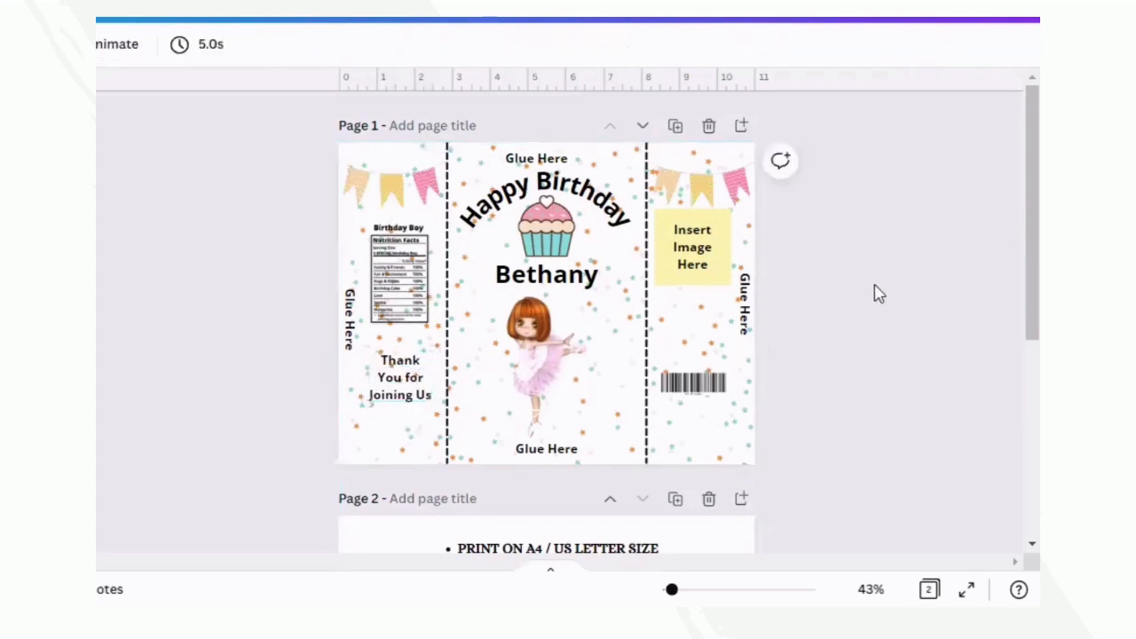
pyautogui.click(697, 269)
pyautogui.press('Delete')
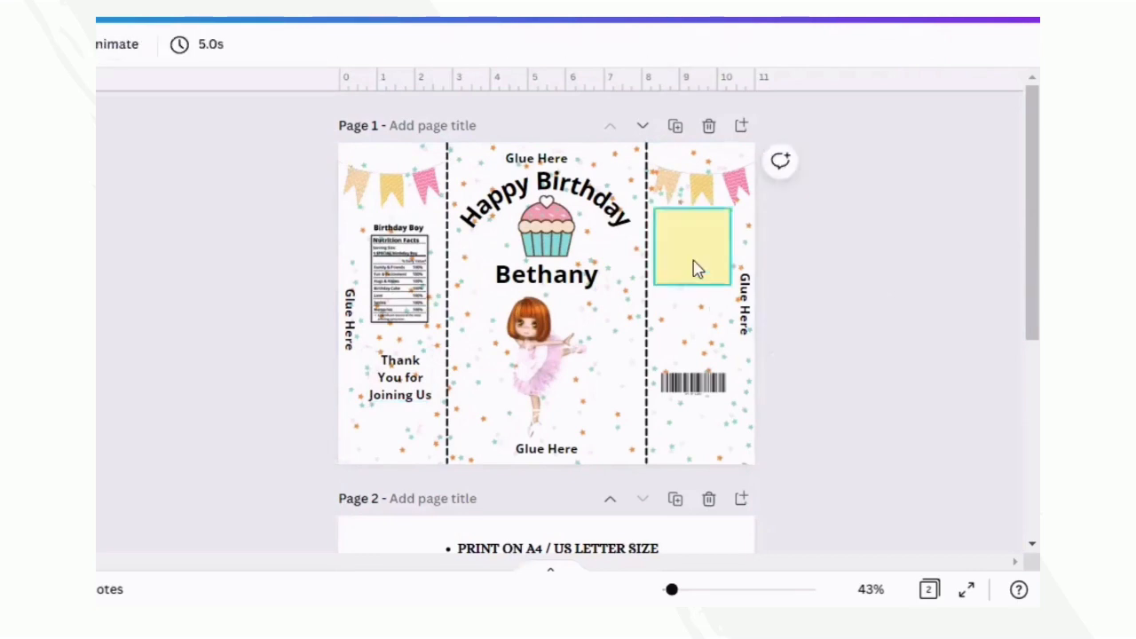
pyautogui.click(692, 269)
pyautogui.press('Delete')
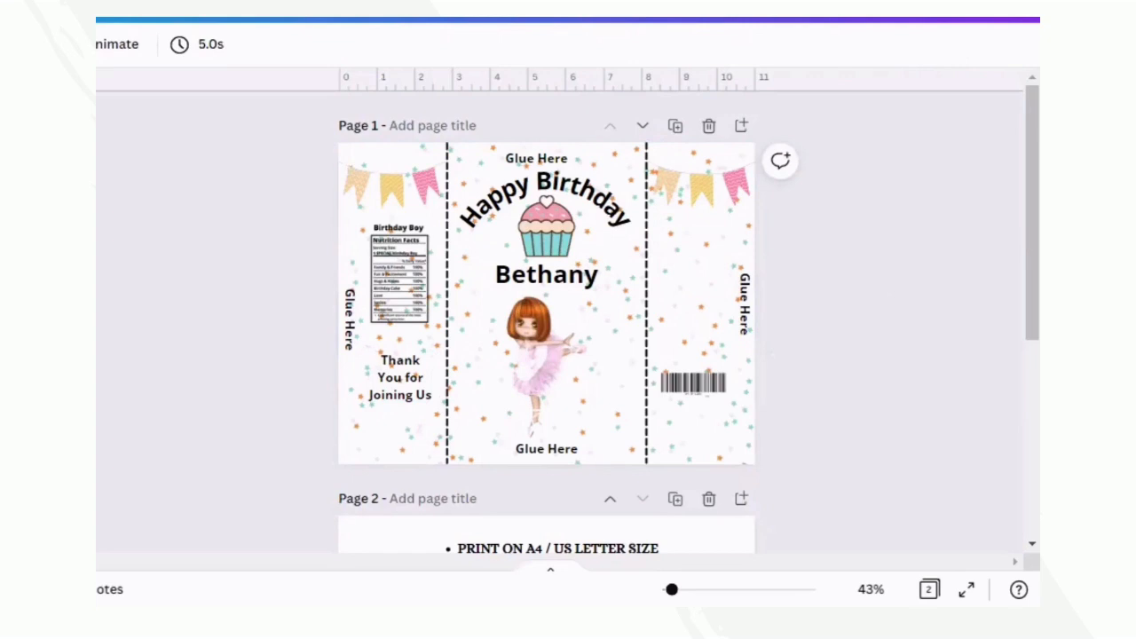
# - Place a circular photo frame between the bunting and the barcode and fill it with the child's photo, adjusting the crop
pyautogui.moveTo(630, 221); pyautogui.dragTo(679, 259)
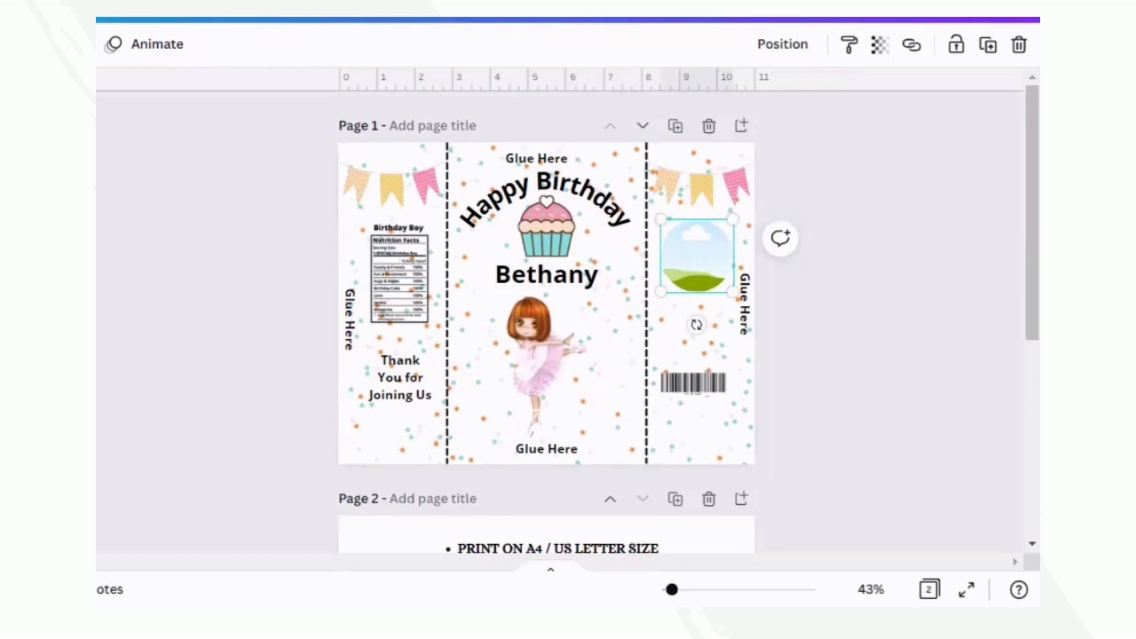
pyautogui.click(99, 330)
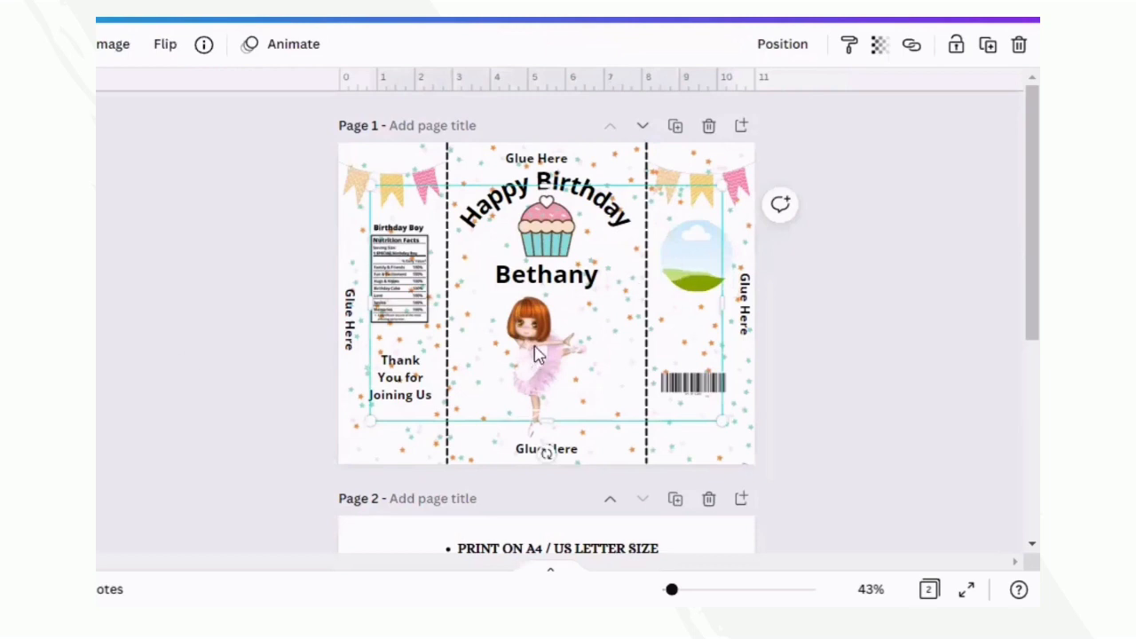
pyautogui.moveTo(571, 325); pyautogui.dragTo(700, 267)
pyautogui.doubleClick(698, 257)
pyautogui.moveTo(754, 221); pyautogui.dragTo(732, 243)
pyautogui.click(851, 224)
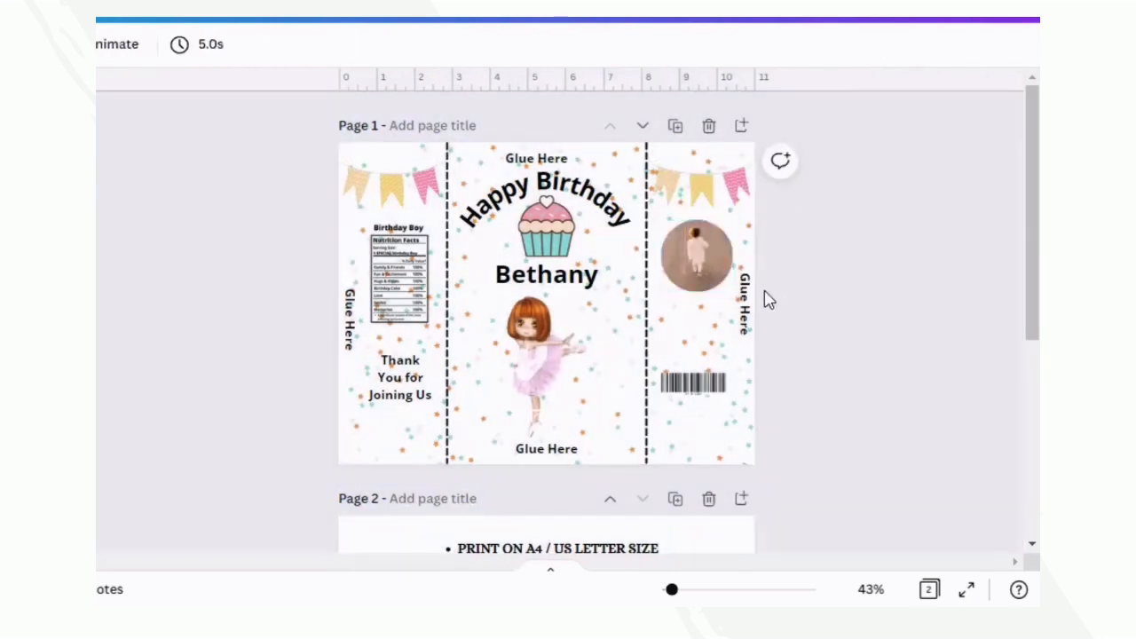
# - Delete both dashed fold lines separating the side panels from the center panel
pyautogui.click(644, 418)
pyautogui.press('Delete')
pyautogui.click(447, 386)
pyautogui.press('Delete')
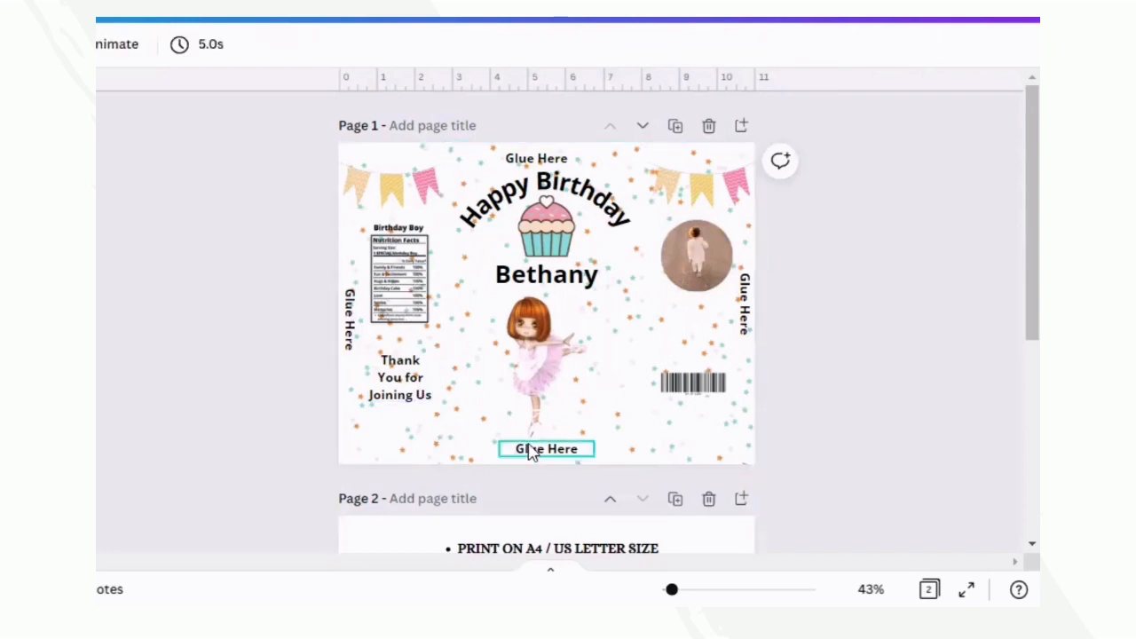
# - Delete all four "Glue Here" labels around the edges of the bag design
pyautogui.click(547, 449)
pyautogui.press('Delete')
pyautogui.click(536, 158)
pyautogui.press('Delete')
pyautogui.click(744, 305)
pyautogui.press('Delete')
pyautogui.click(352, 330)
pyautogui.press('Delete')
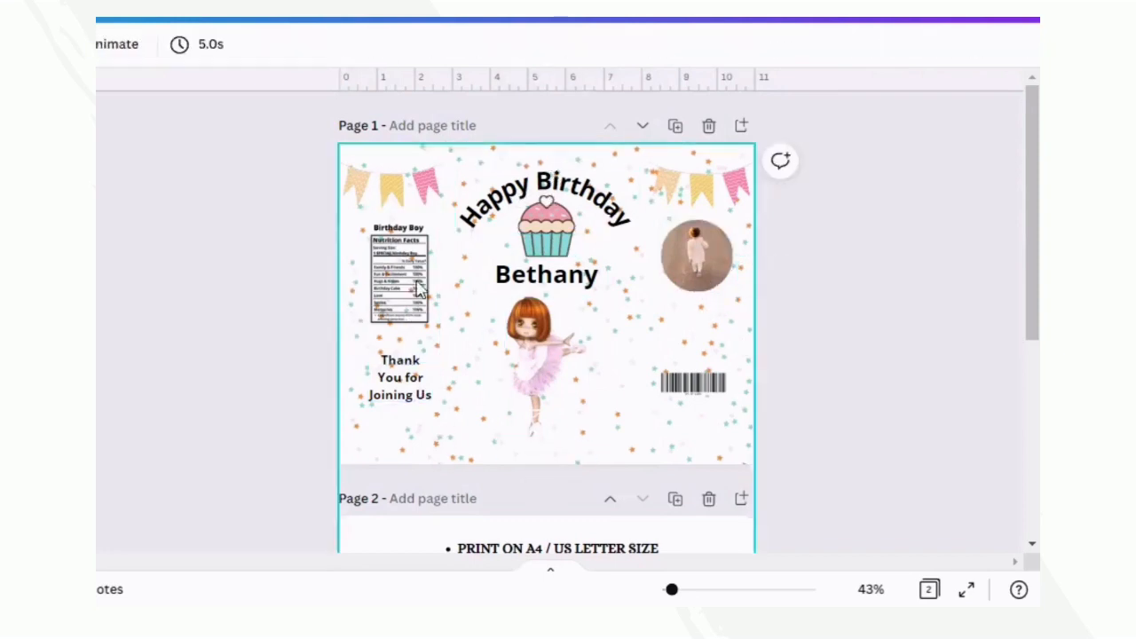
# - Download only Page 1 of the design as a PNG and dismiss the download notice
pyautogui.click(987, 9)
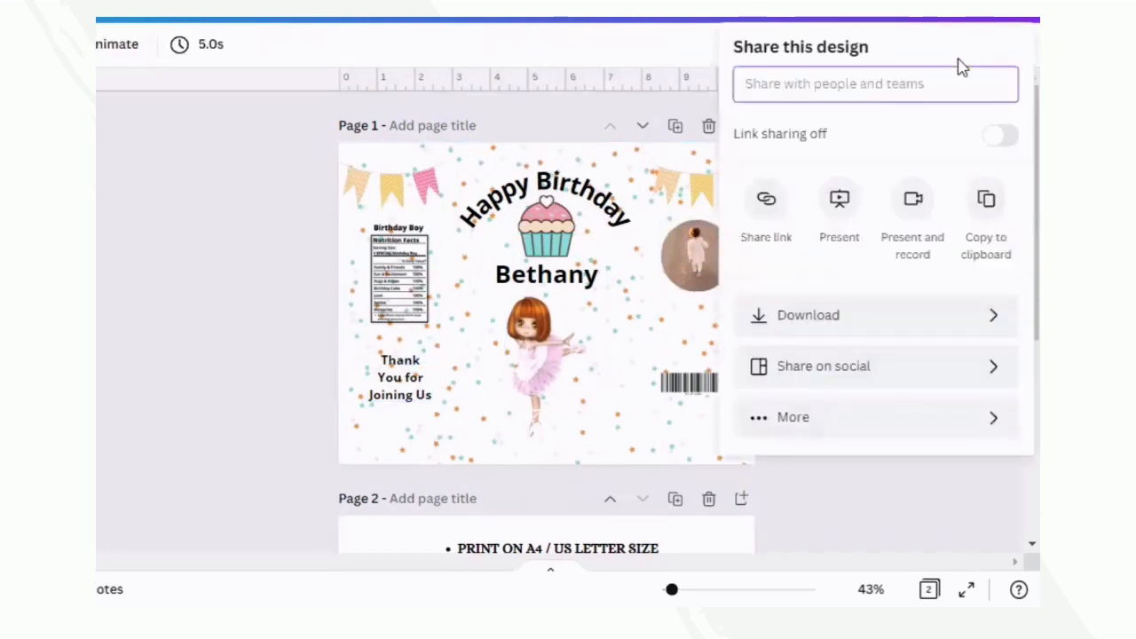
pyautogui.click(809, 316)
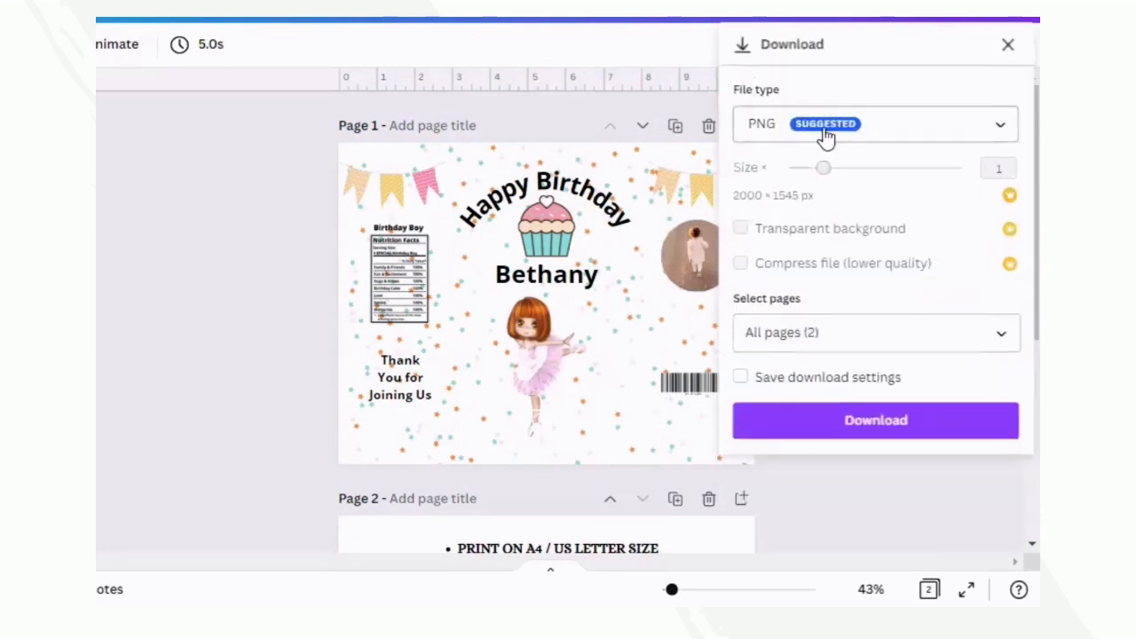
pyautogui.click(1008, 342)
pyautogui.click(802, 437)
pyautogui.click(824, 553)
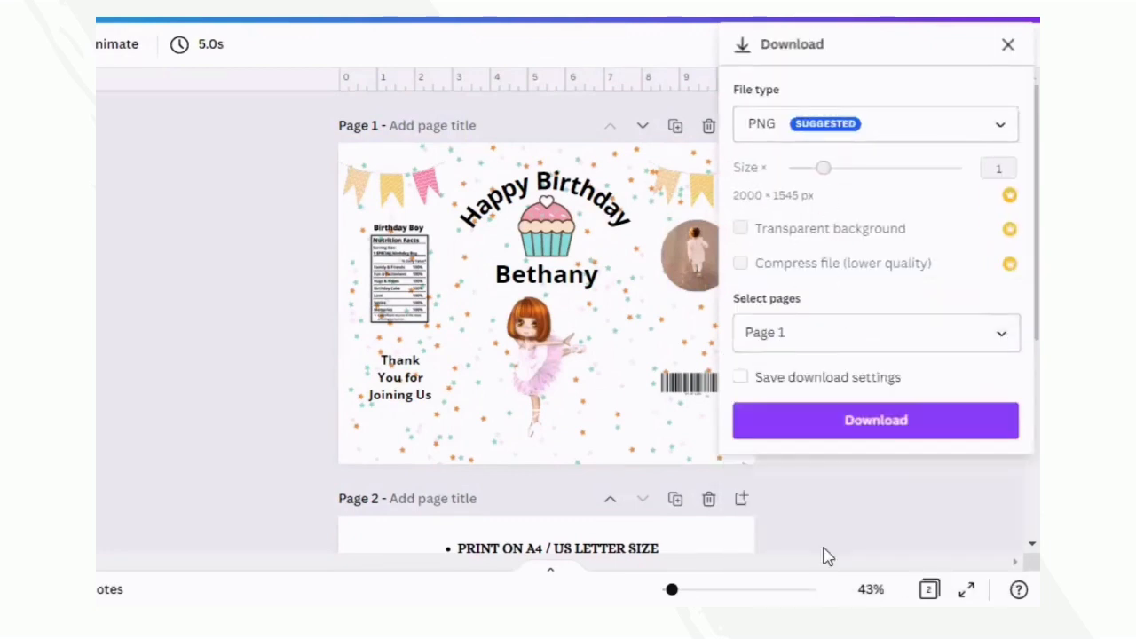
pyautogui.click(844, 424)
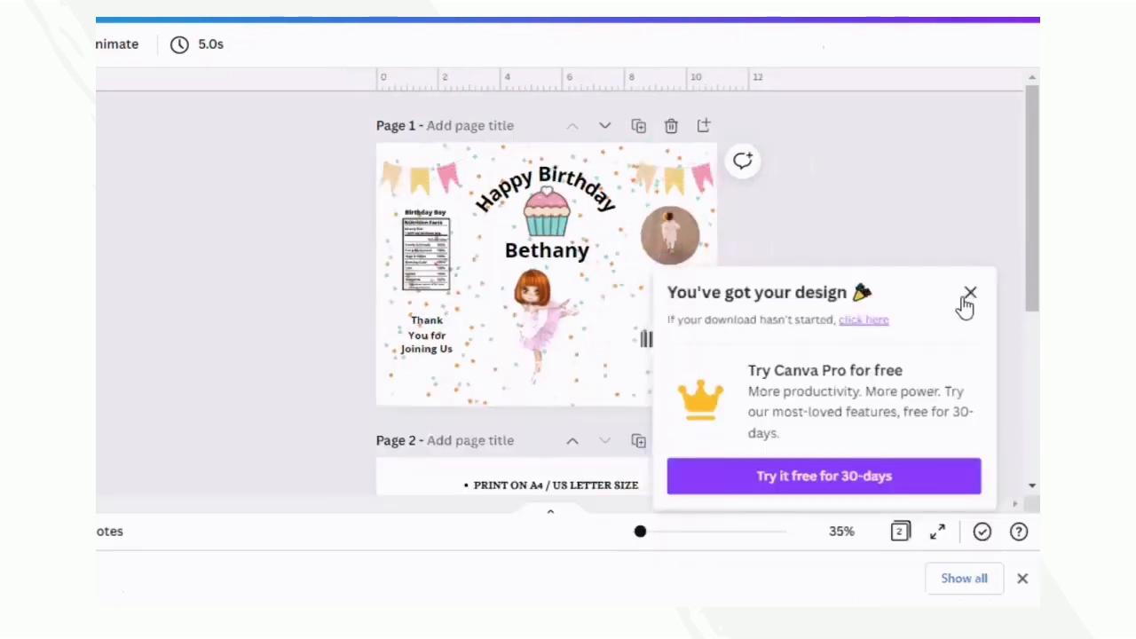
pyautogui.click(969, 298)
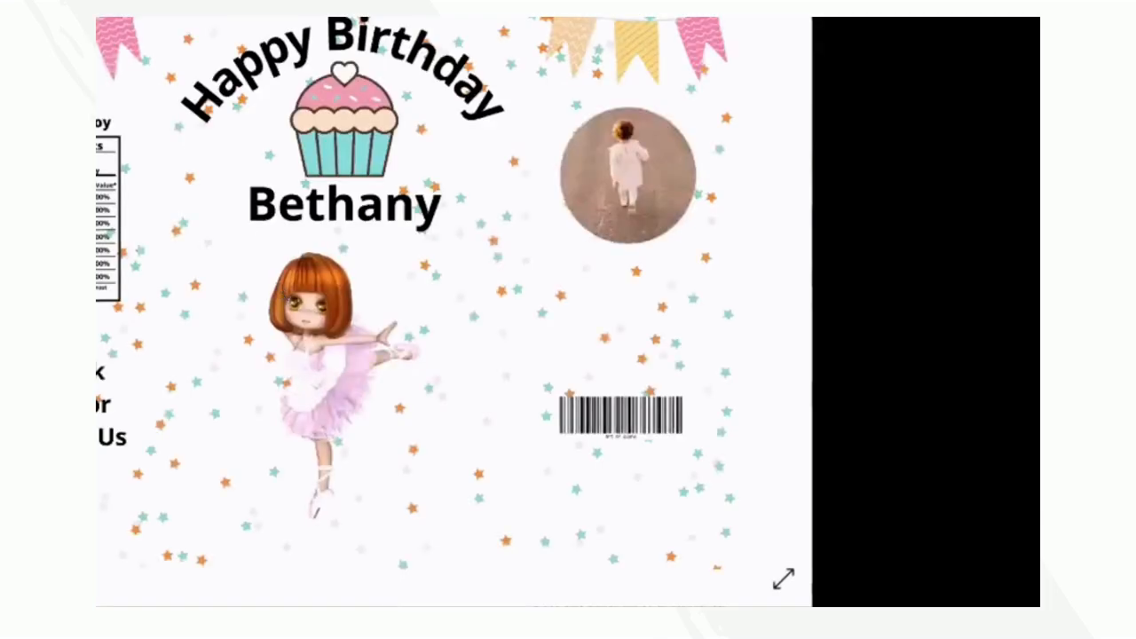
# - Open the print dialog for the downloaded bag image and go through its print options
pyautogui.hotkey('ctrl', 'p')
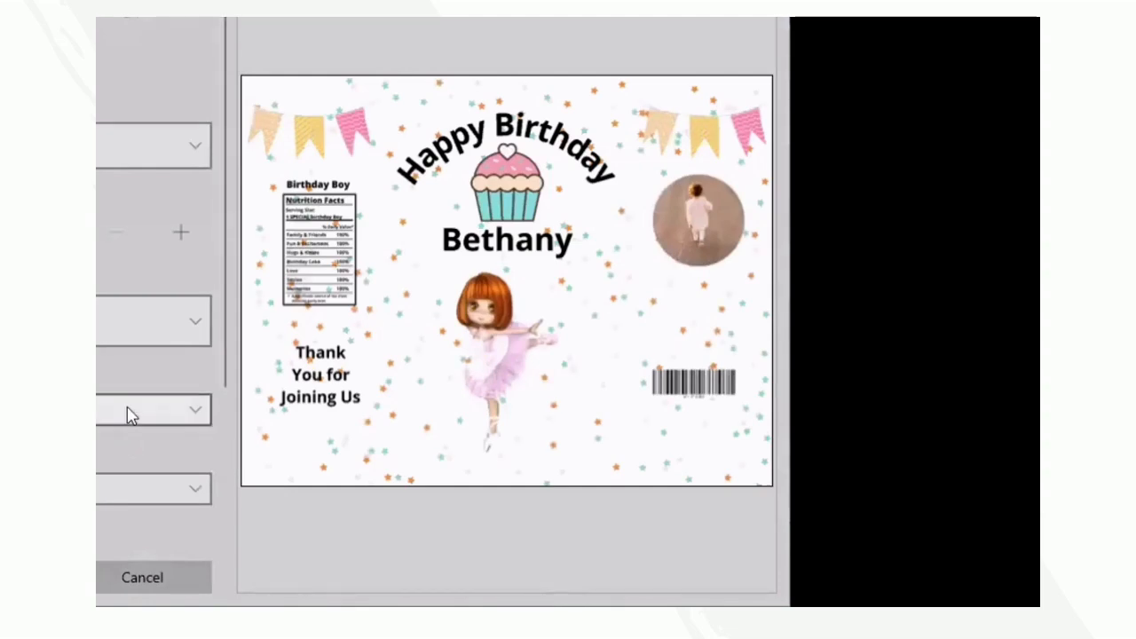
pyautogui.click(185, 318)
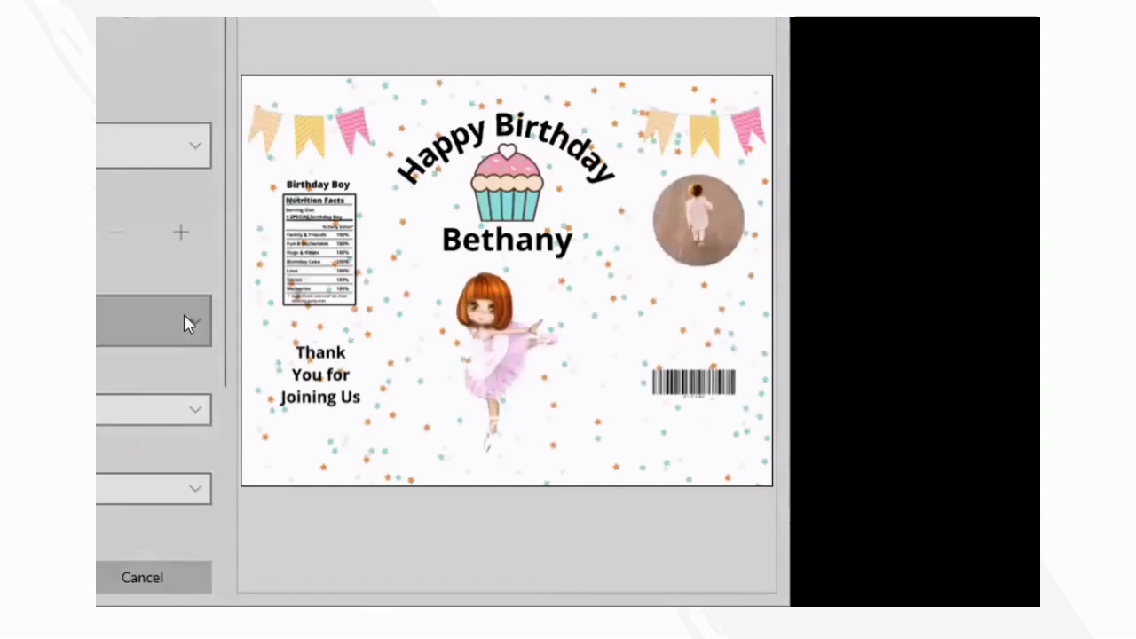
pyautogui.click(107, 97)
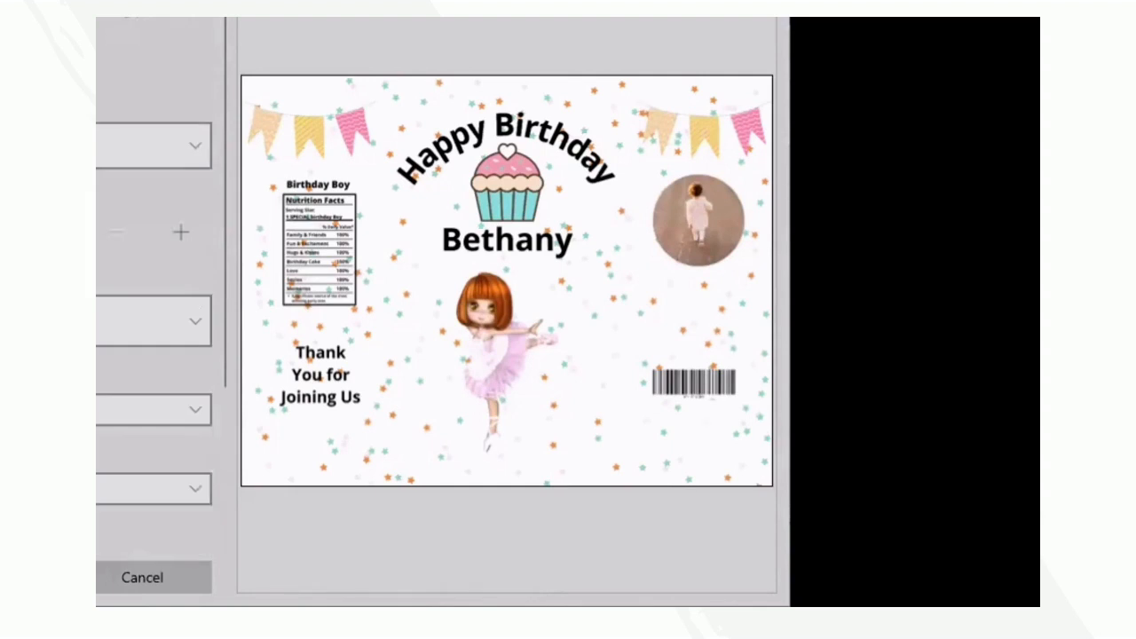
pyautogui.scroll(-2, 97, 453)
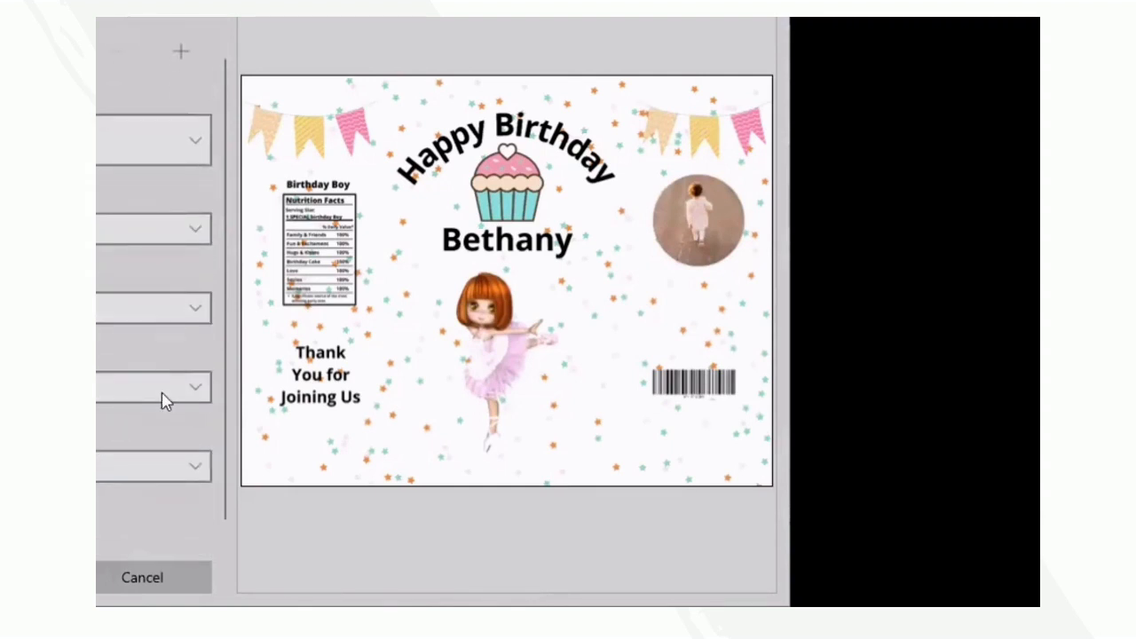
pyautogui.scroll(2, 156, 387)
pyautogui.scroll(-2, 156, 388)
# - Open the additional print settings, review them from one-sided printing down to the last option, and accept them
pyautogui.click(98, 511)
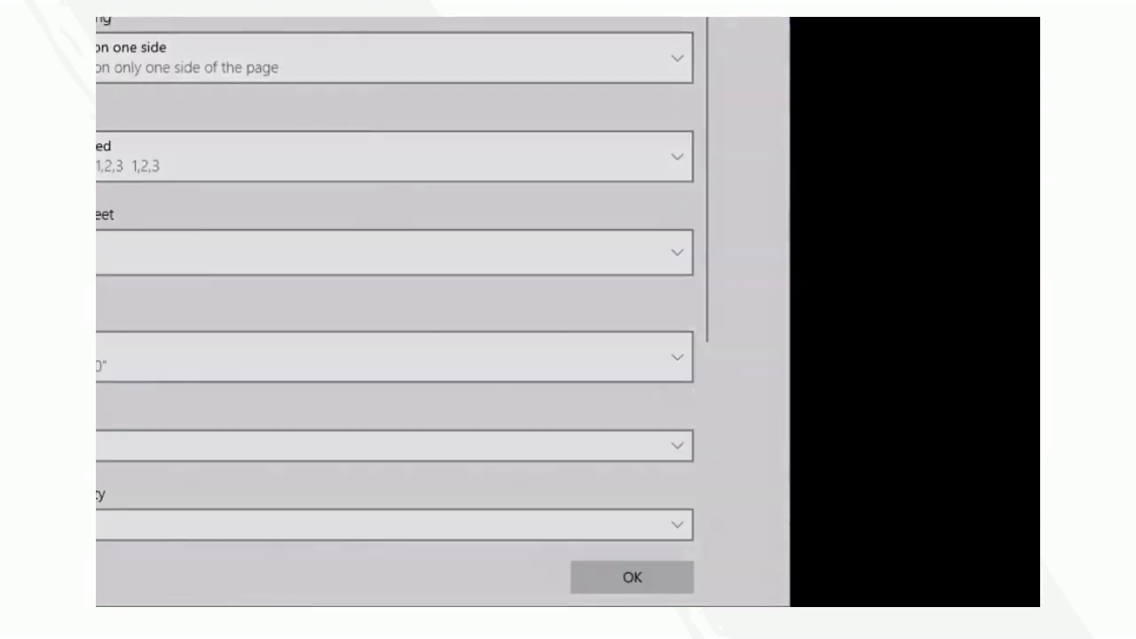
pyautogui.scroll(-1, 432, 539)
pyautogui.scroll(-2, 435, 539)
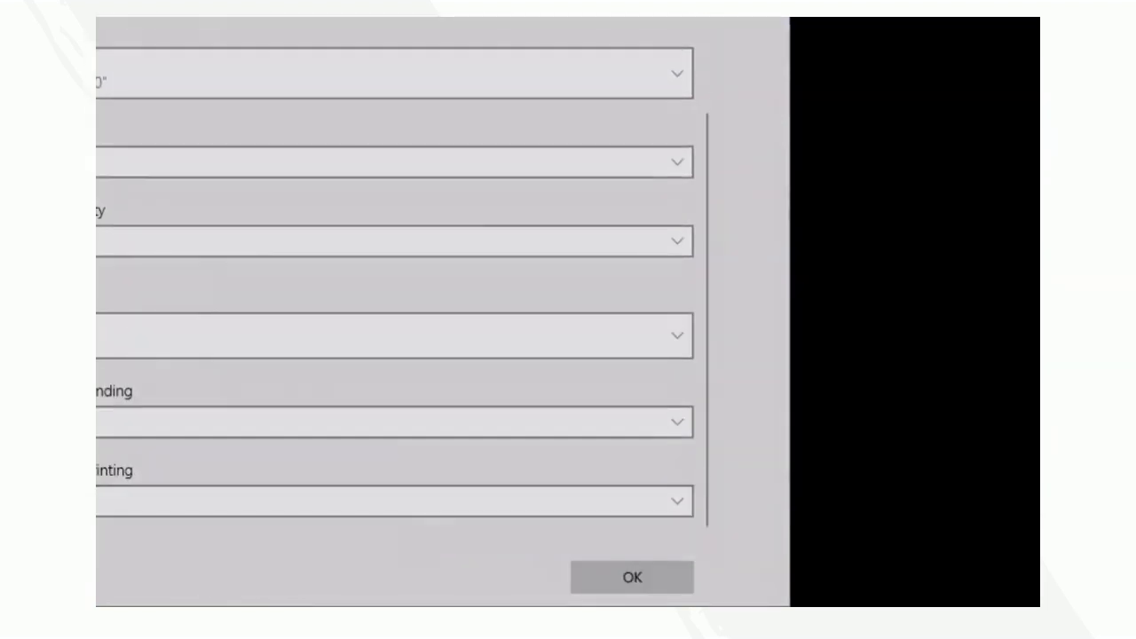
pyautogui.click(632, 577)
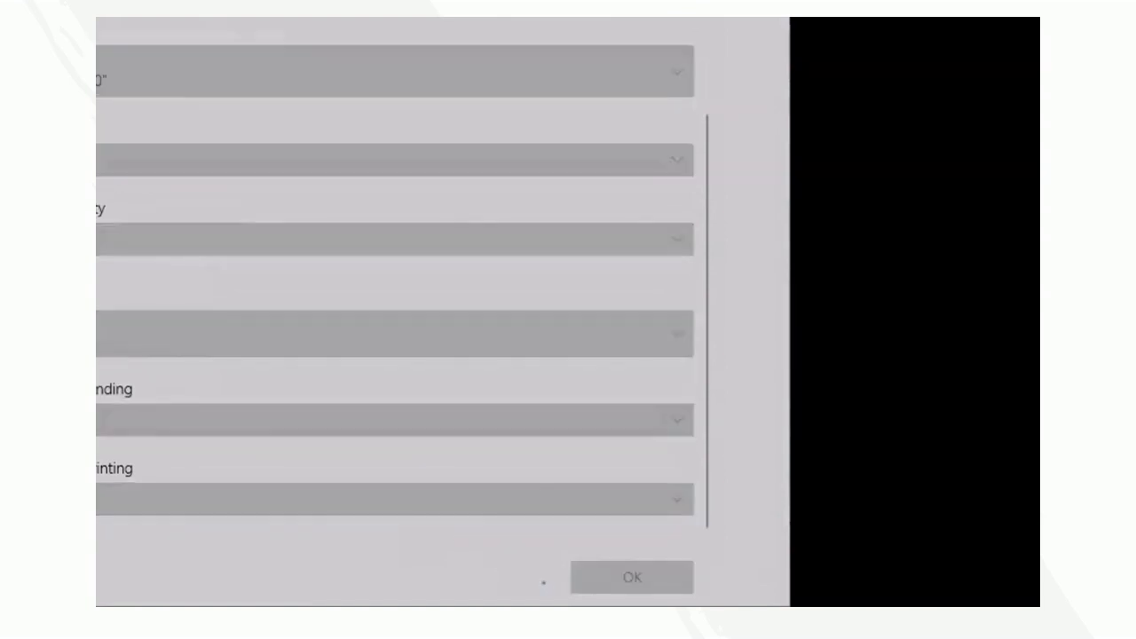